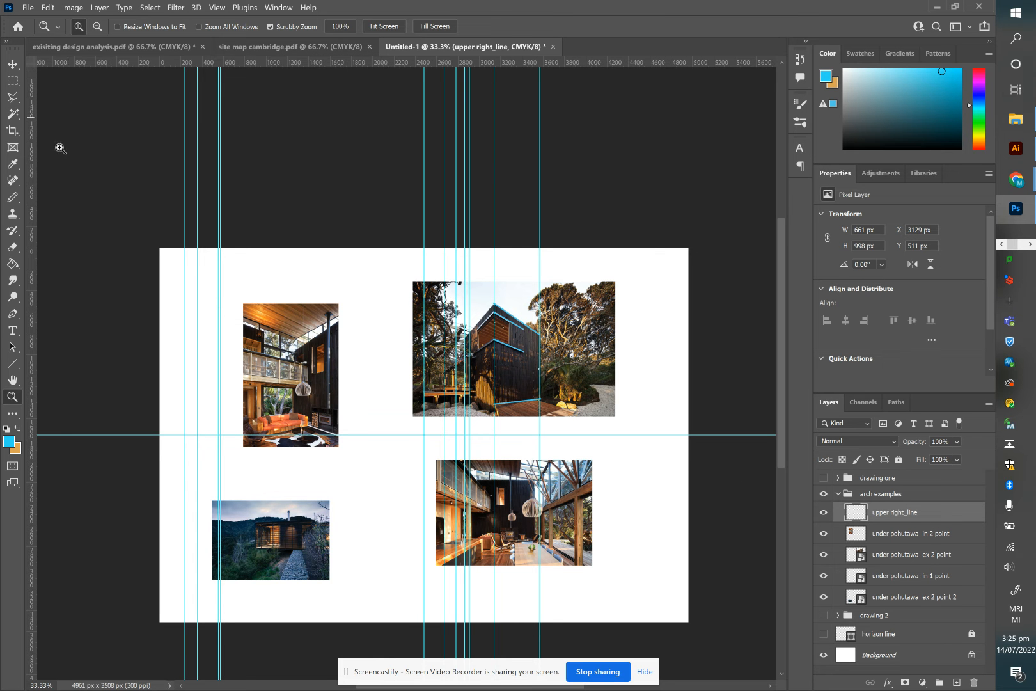
click(217, 9)
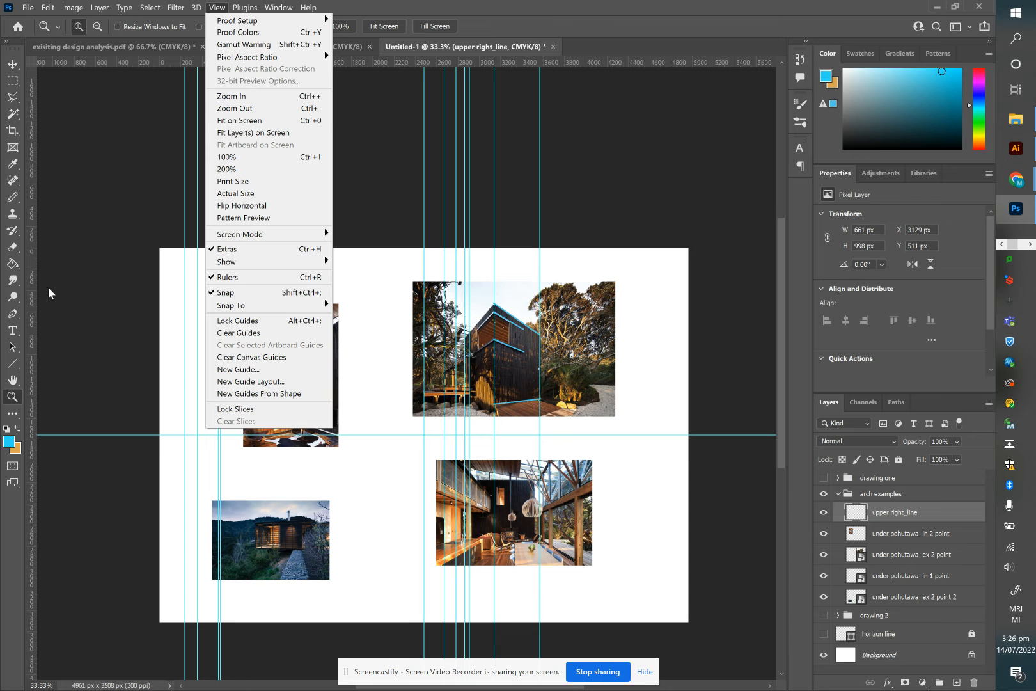
click(31, 292)
mouse_move(30, 288)
mouse_down()
mouse_move(137, 294)
mouse_move(46, 285)
mouse_move(35, 306)
mouse_up()
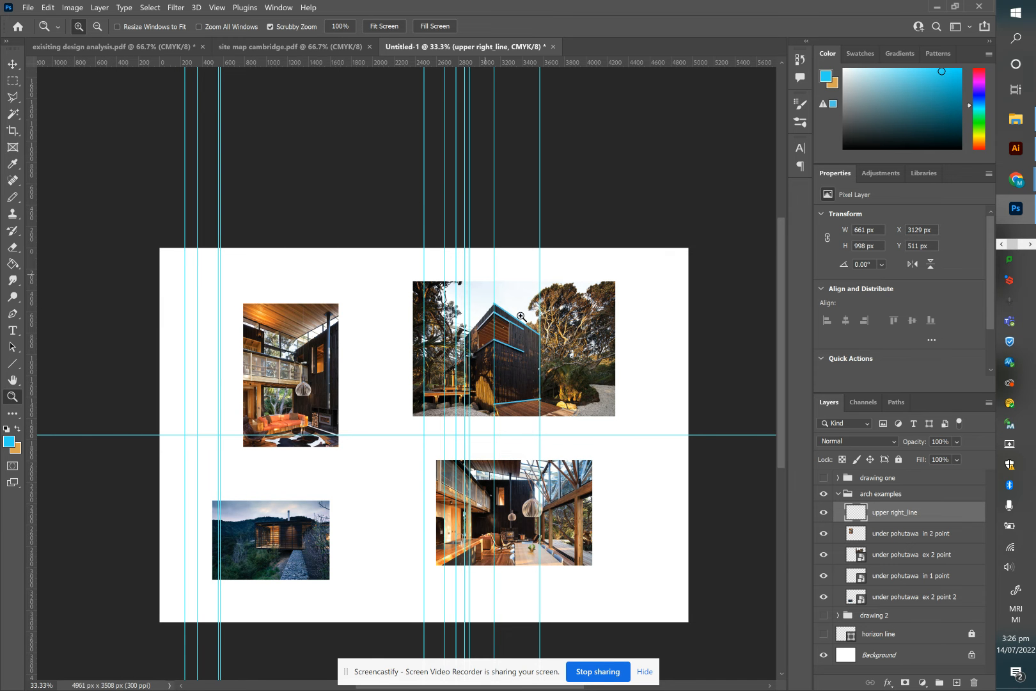
Delete the "upper right_line" layer with the old blue lines over the black timber house photo
click(594, 314)
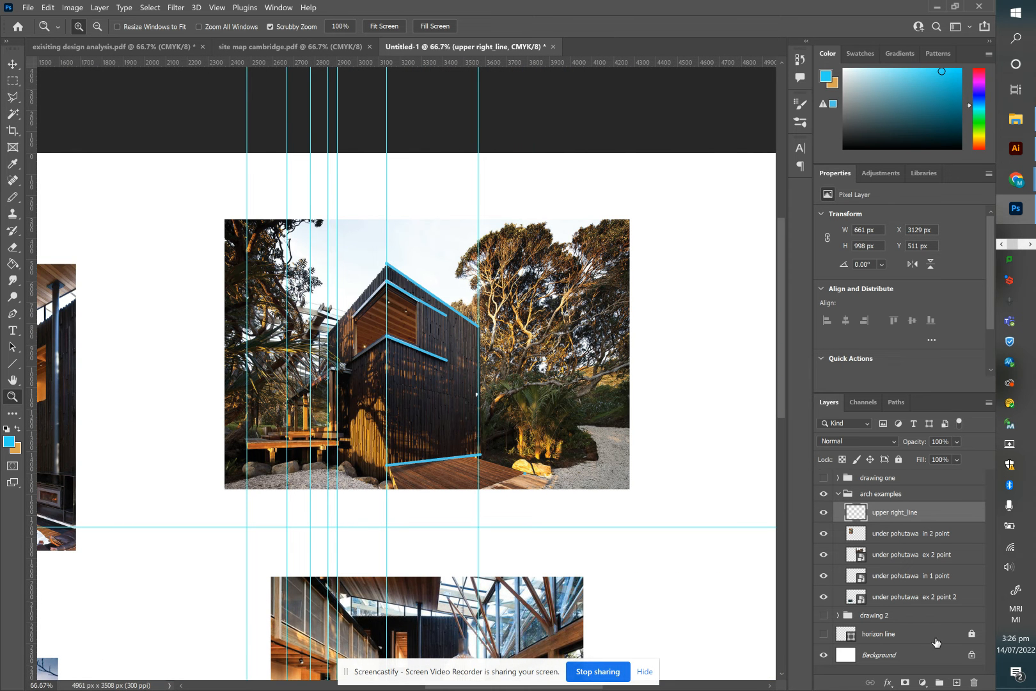
click(973, 682)
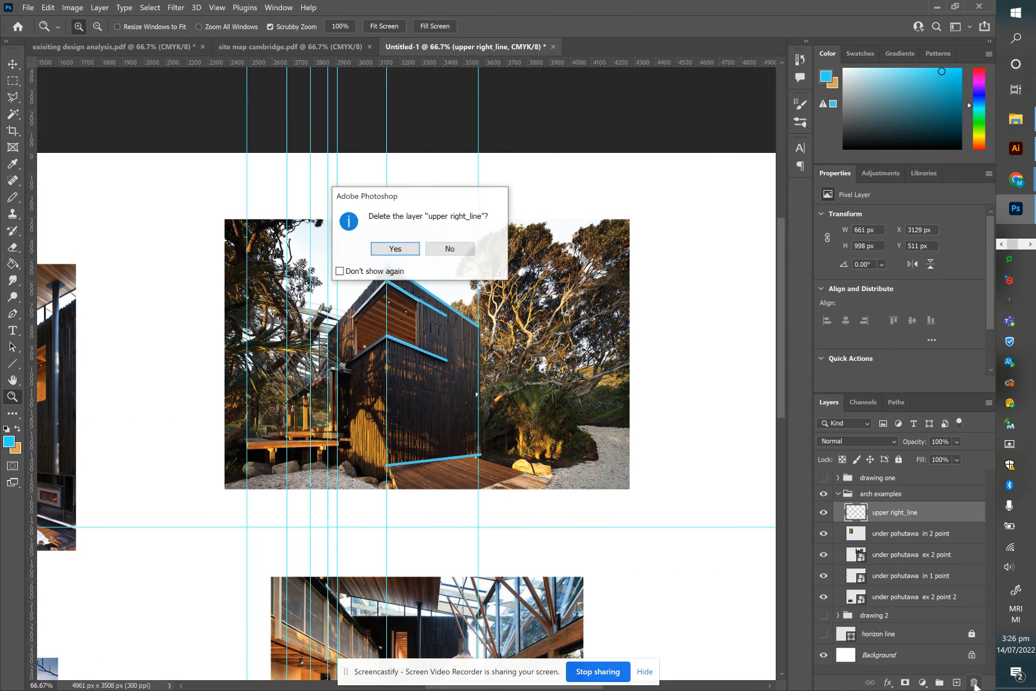
click(396, 248)
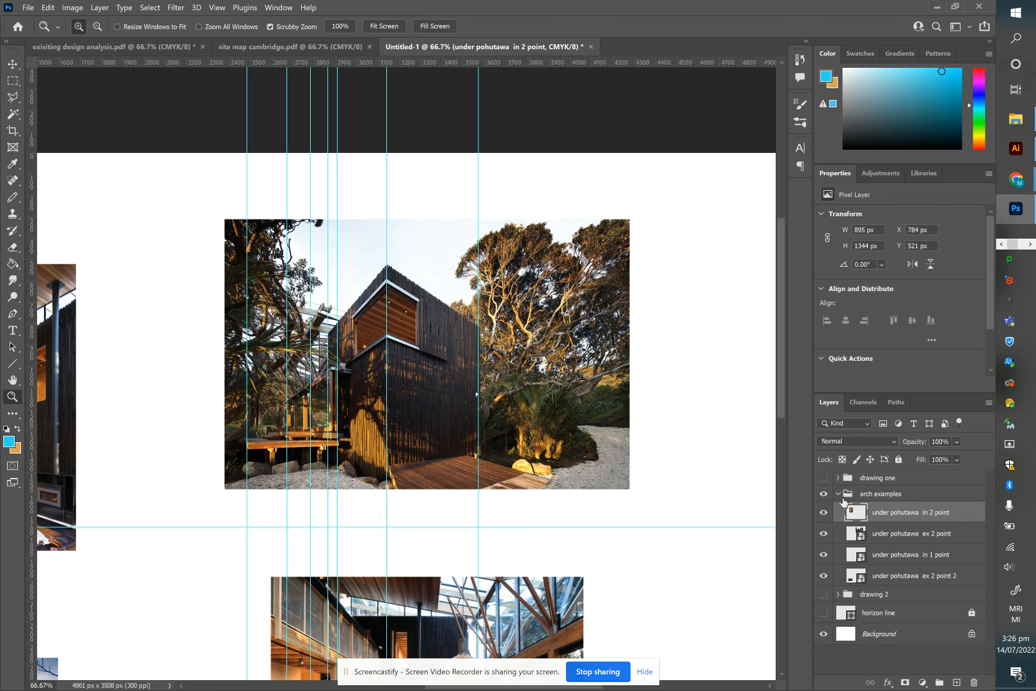
Collapse the "arch examples" layer group and toggle its visibility off and back on
shift+click(886, 578)
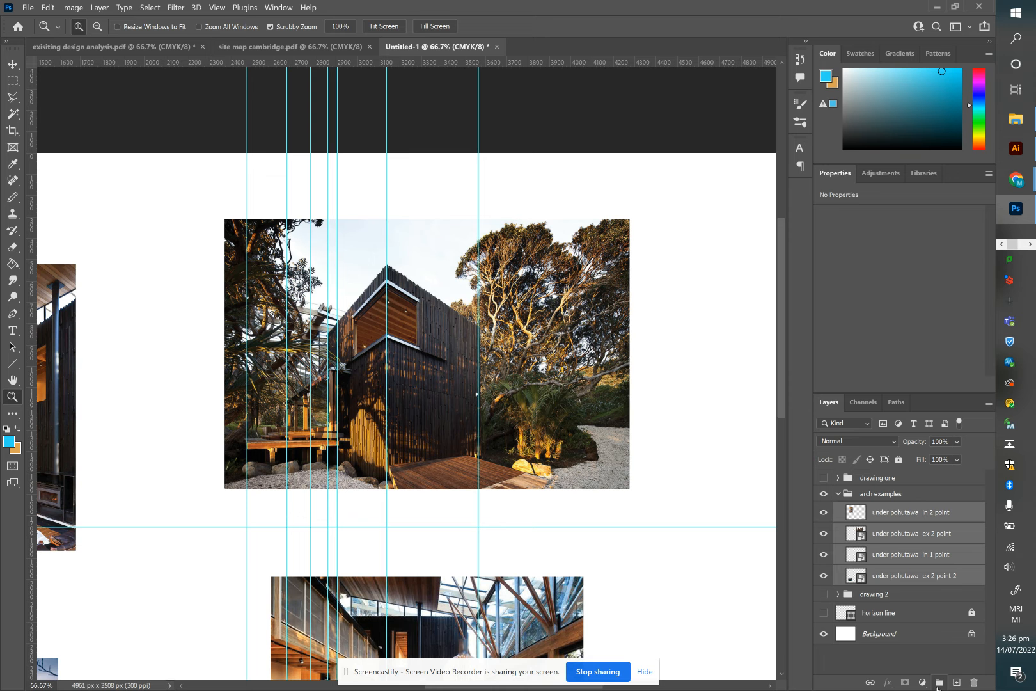
click(839, 495)
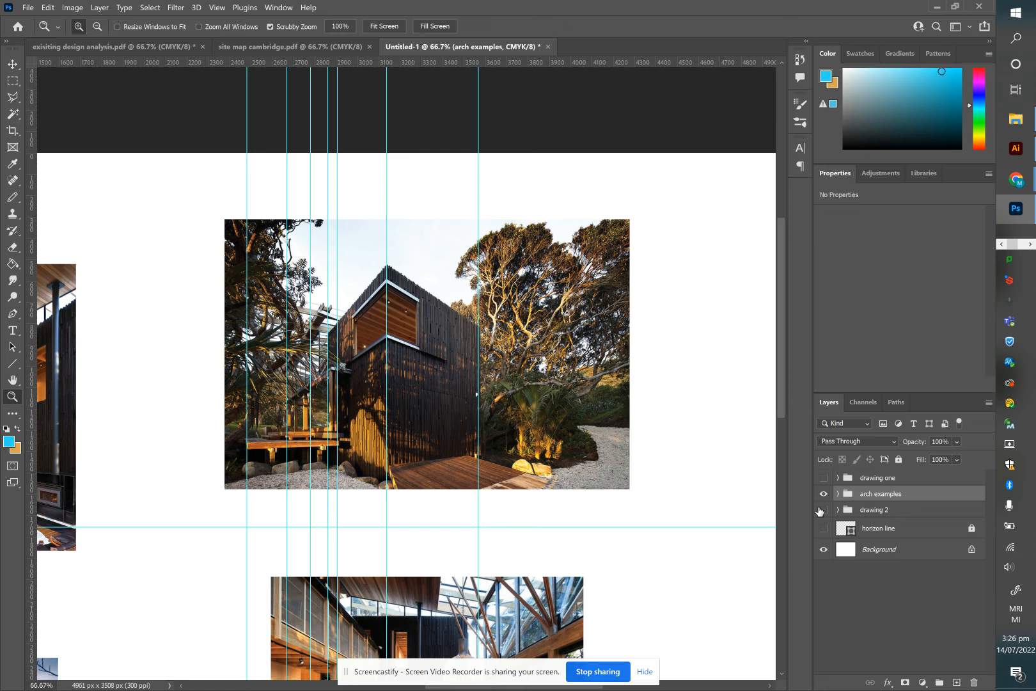
click(824, 494)
click(822, 497)
Add two vertical guides at the outer edges of the house's upper corner window
click(441, 363)
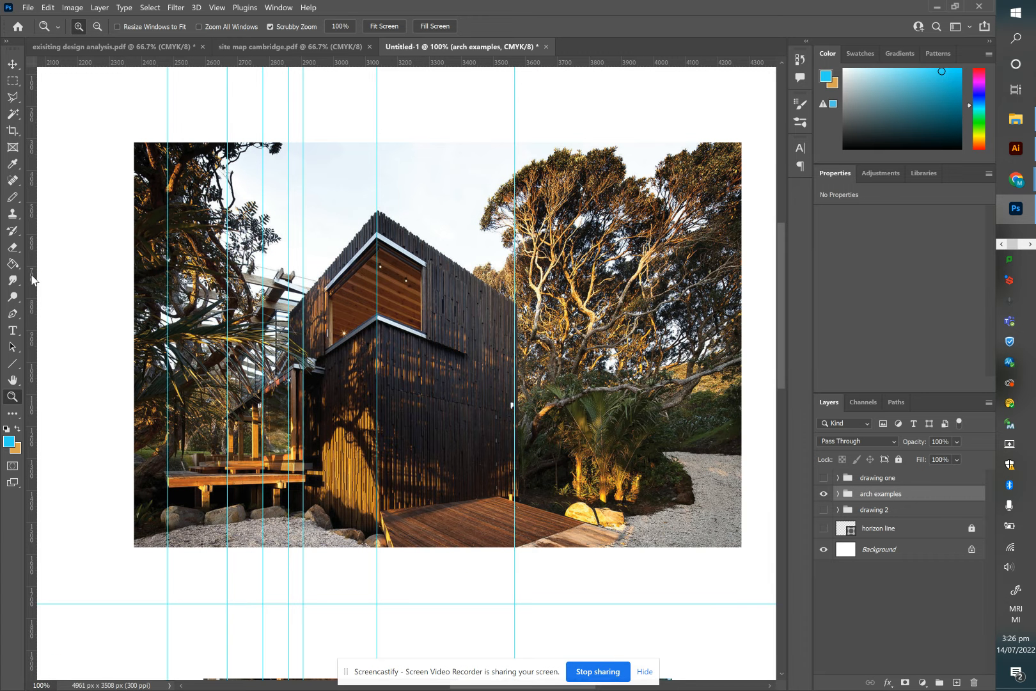
drag(31, 280, 424, 311)
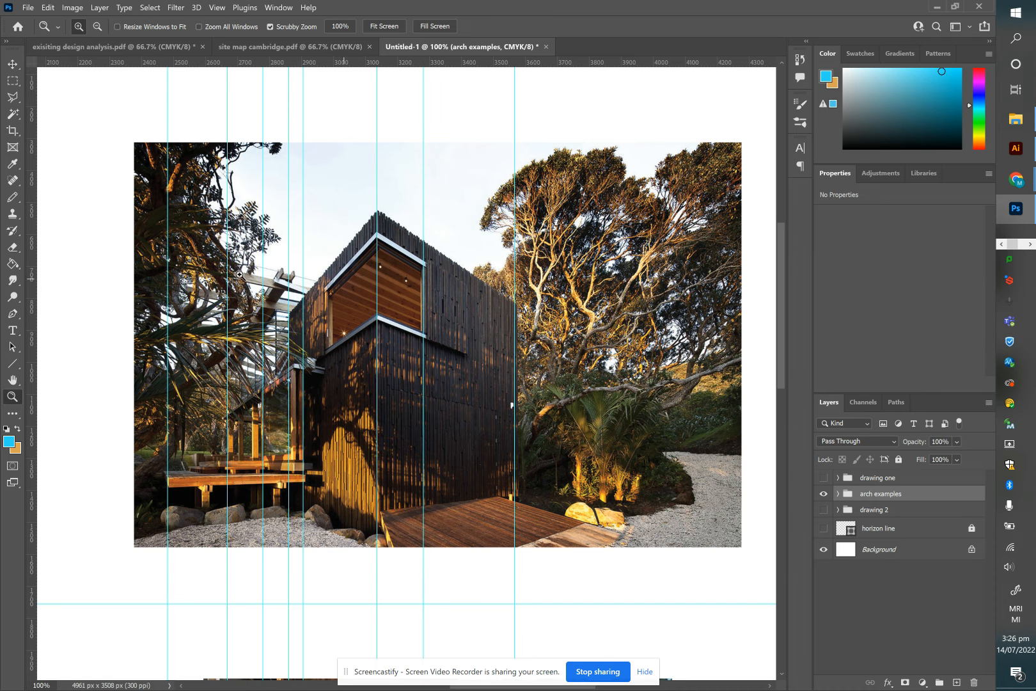
drag(35, 320, 330, 315)
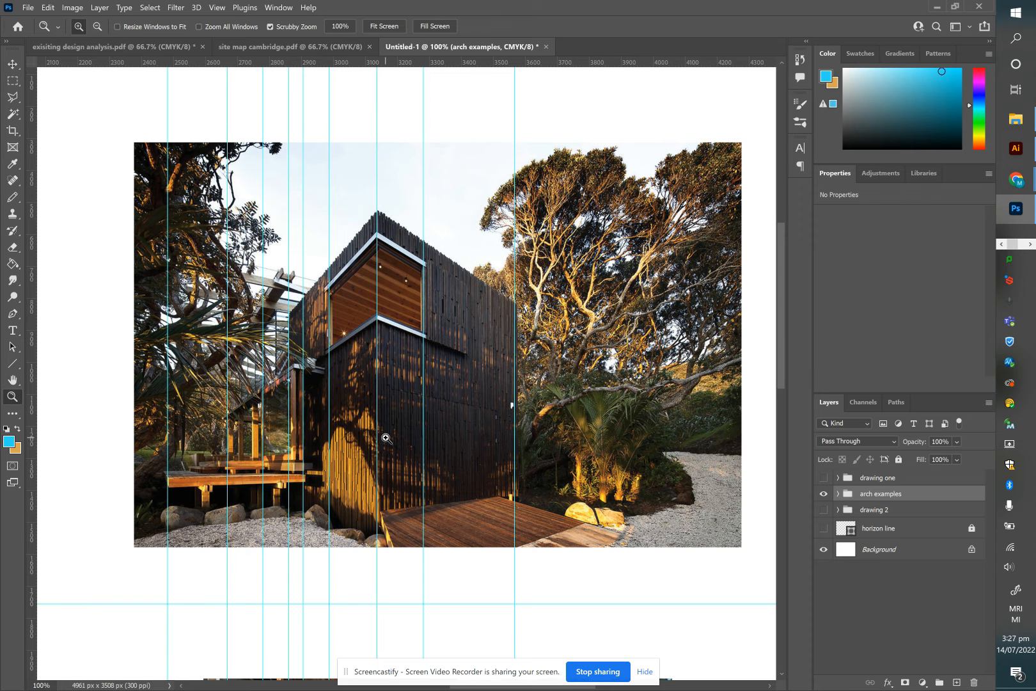
Activate the Line tool from the shape tools
scroll(387, 438, right, 3)
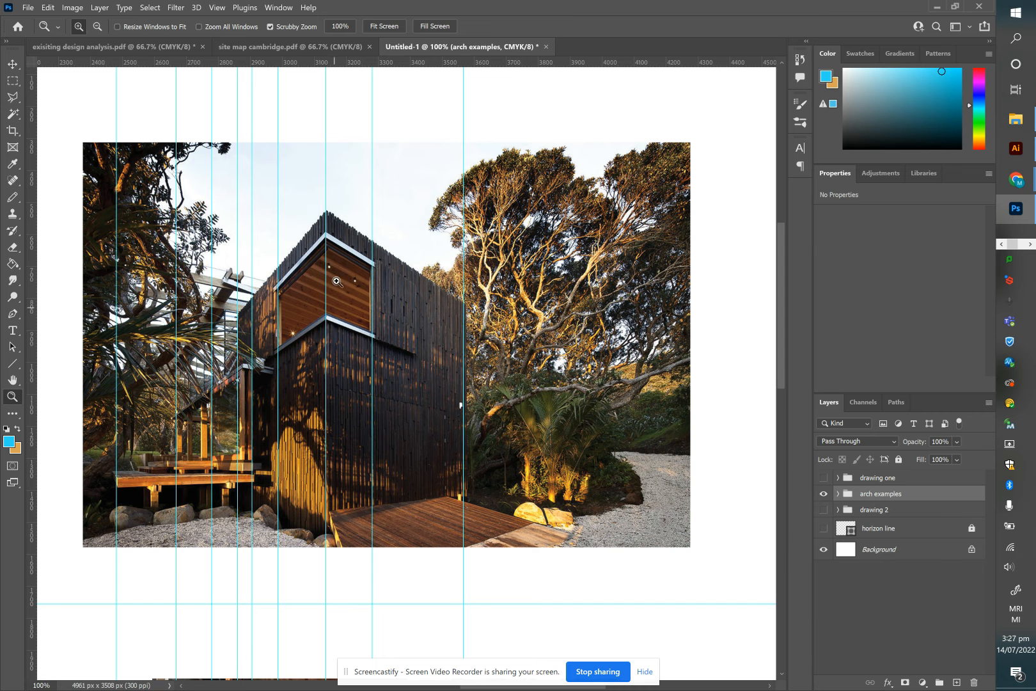
click(13, 365)
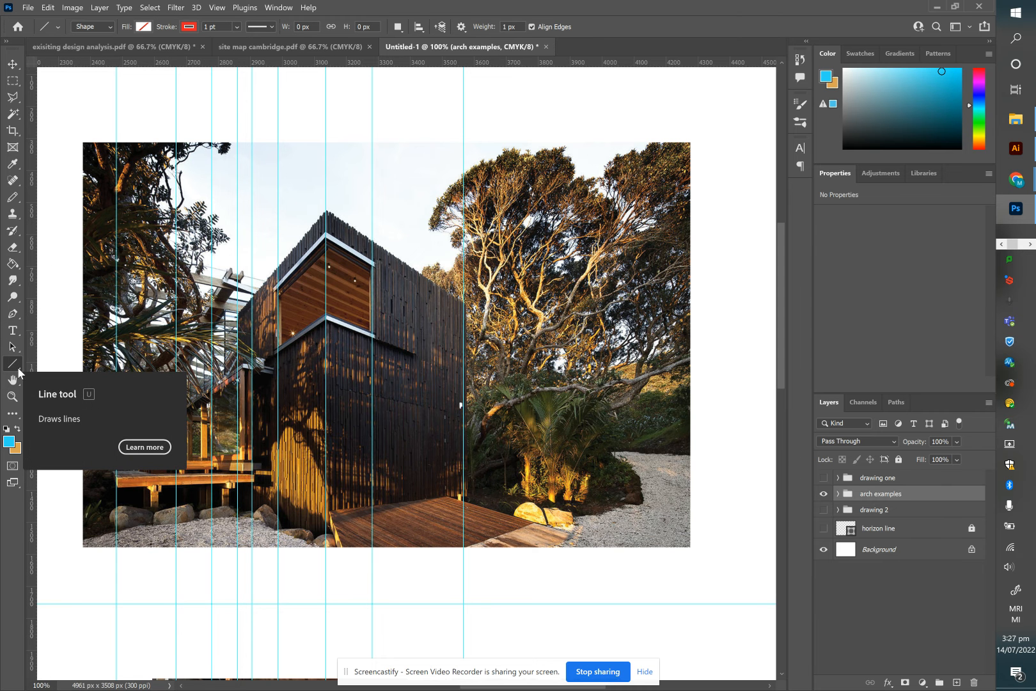
click(15, 370)
click(41, 362)
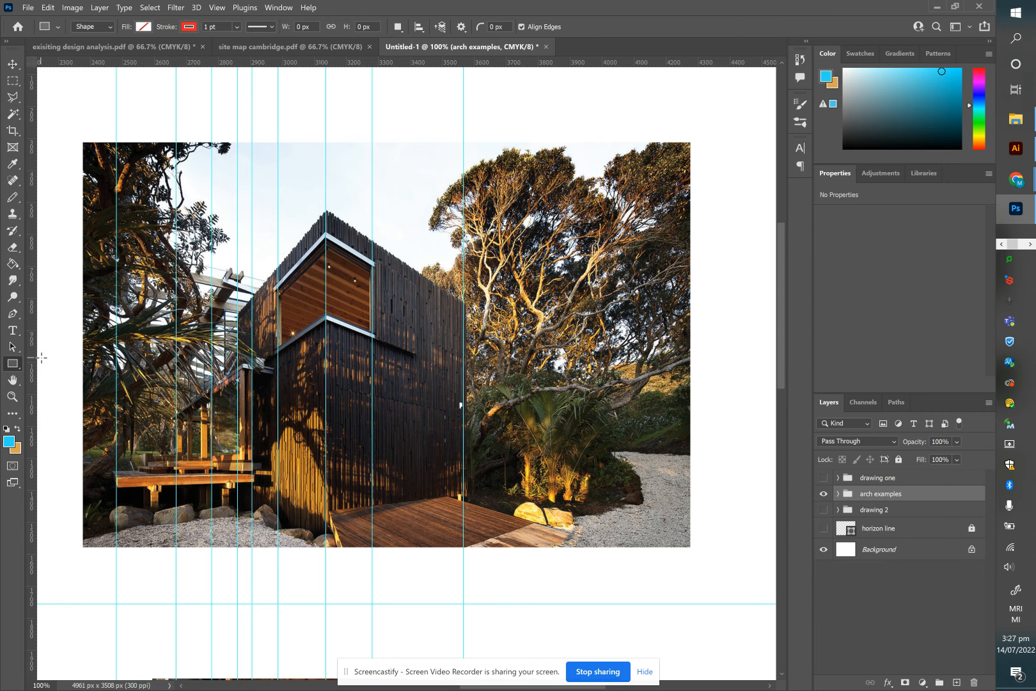
click(16, 370)
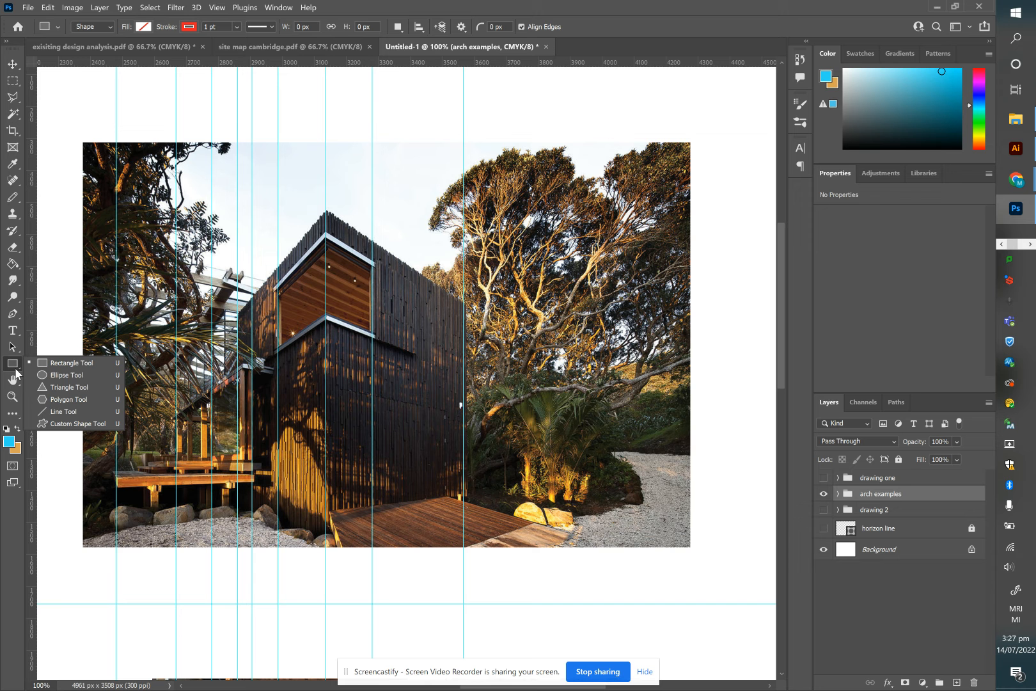
click(39, 412)
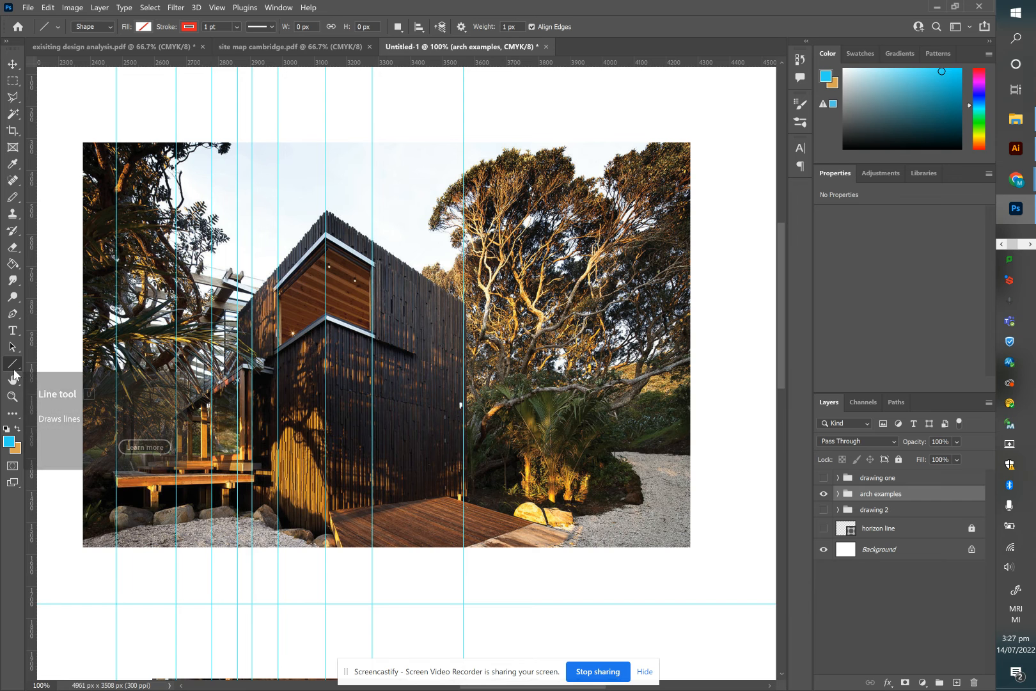
Pick light blue as the foreground colour and as the stroke colour for new lines
click(9, 441)
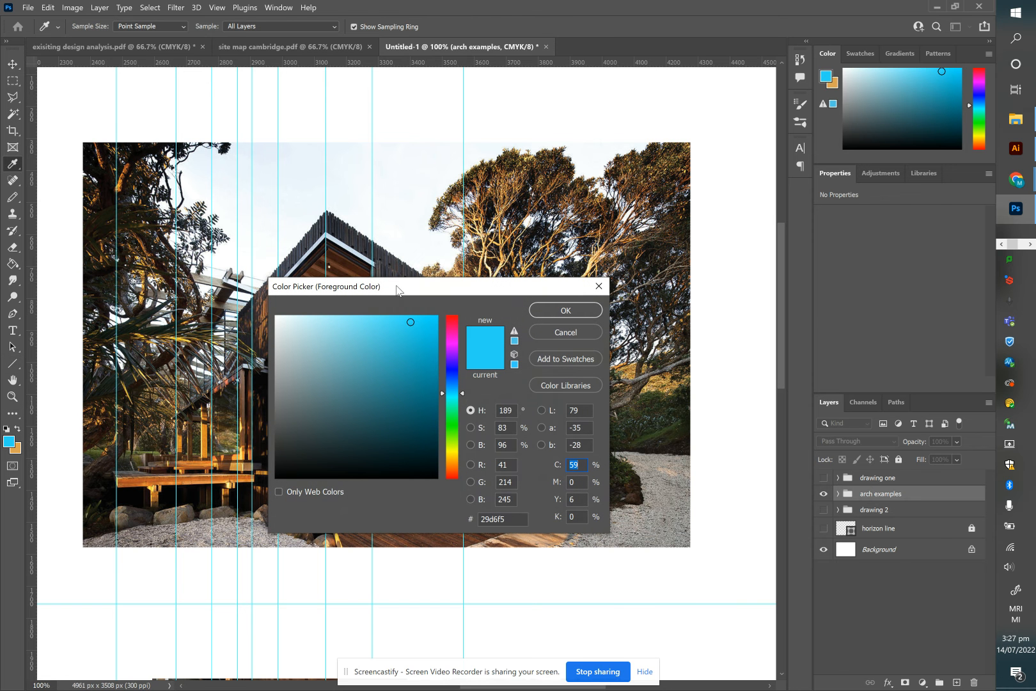
click(411, 321)
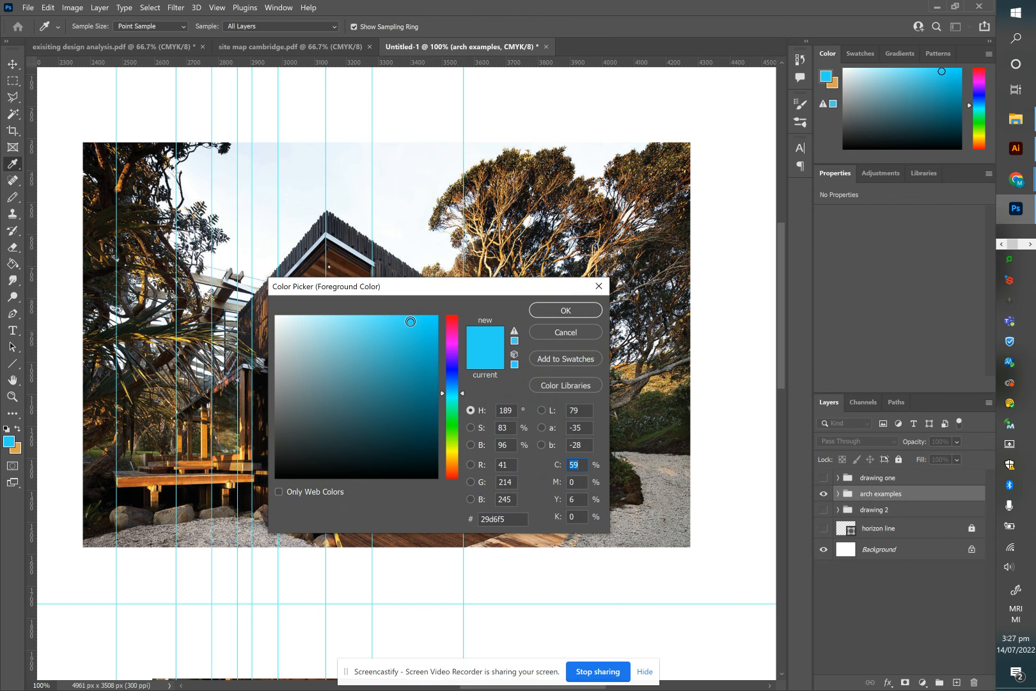
click(543, 309)
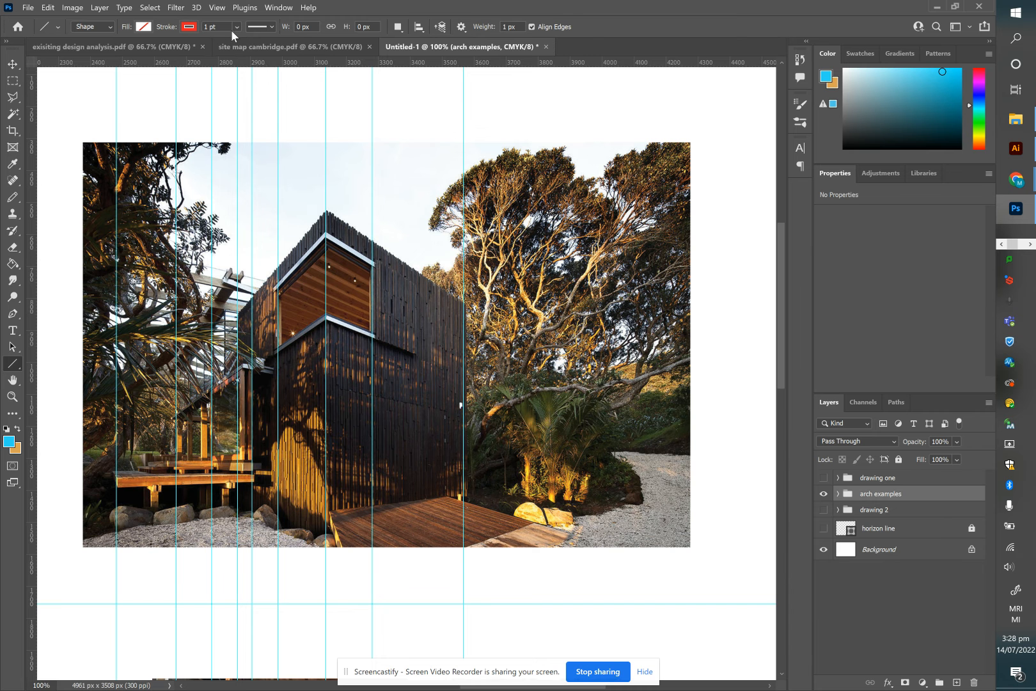
click(188, 28)
click(110, 94)
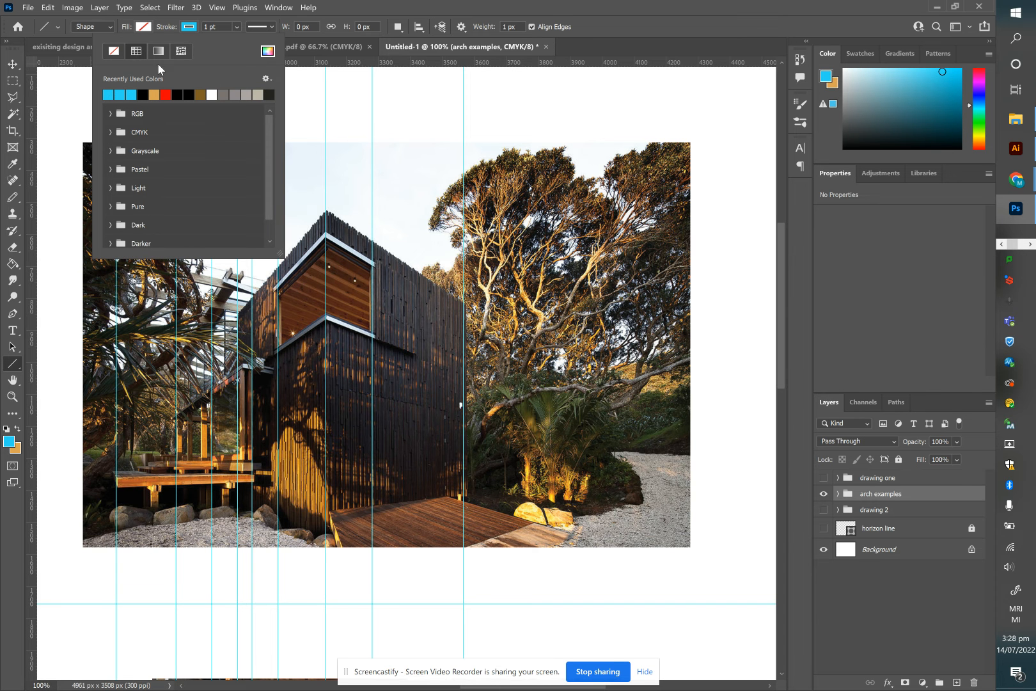
click(237, 27)
click(204, 96)
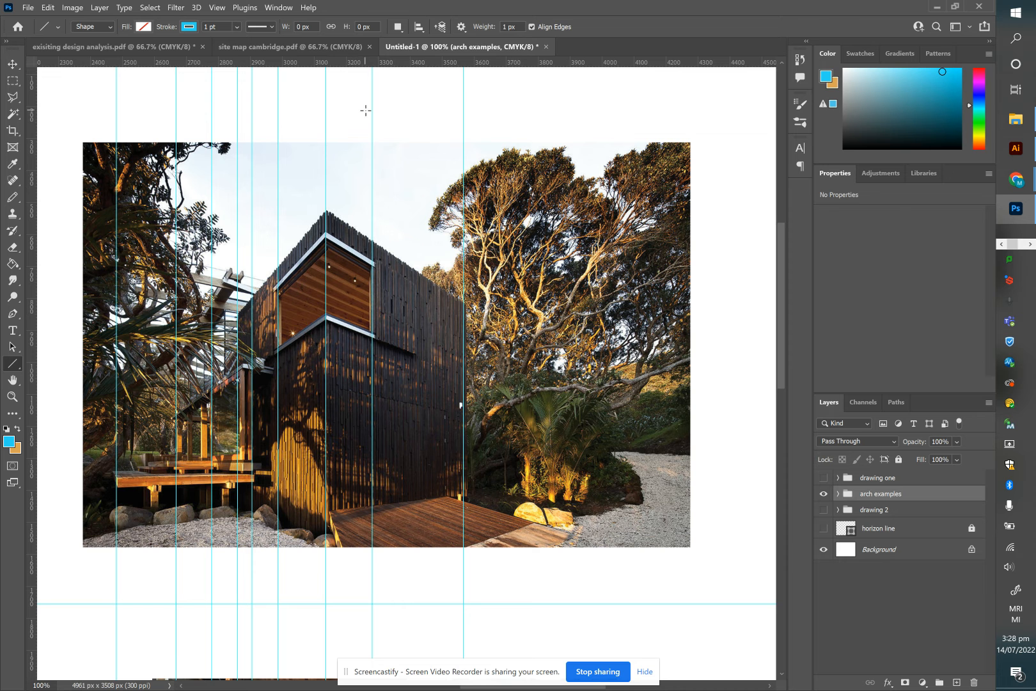
Draw a horizontal line about 714 px long in the white space above the house photo
drag(196, 102, 425, 102)
click(12, 64)
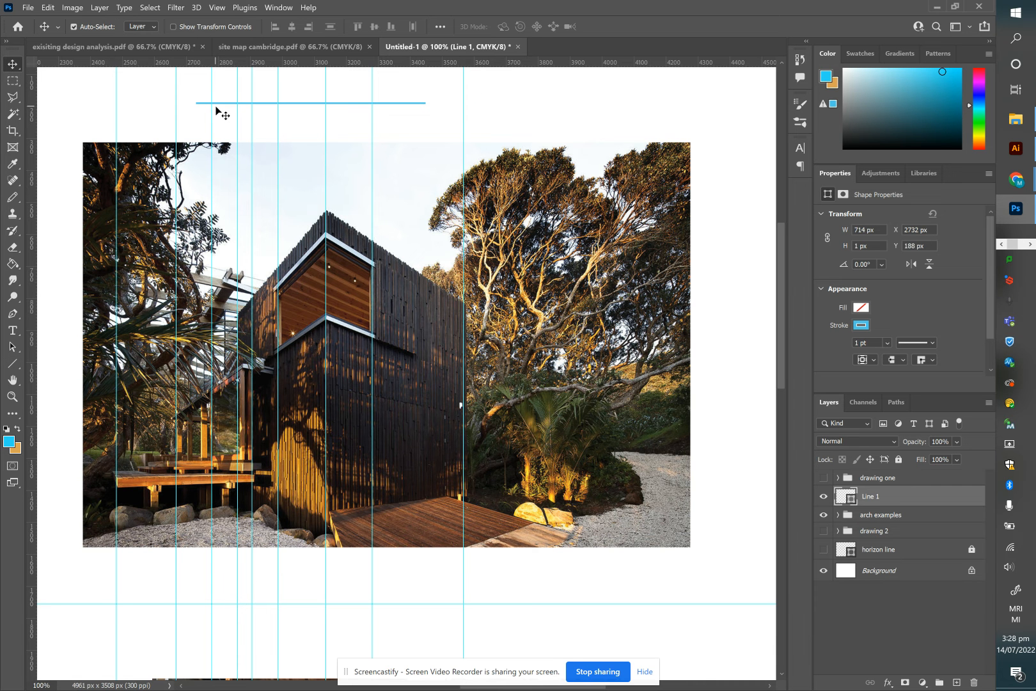
Draw a line from the roof's peak along the receding roof edge past the photo, about 1566 px long at 33.5°
click(12, 364)
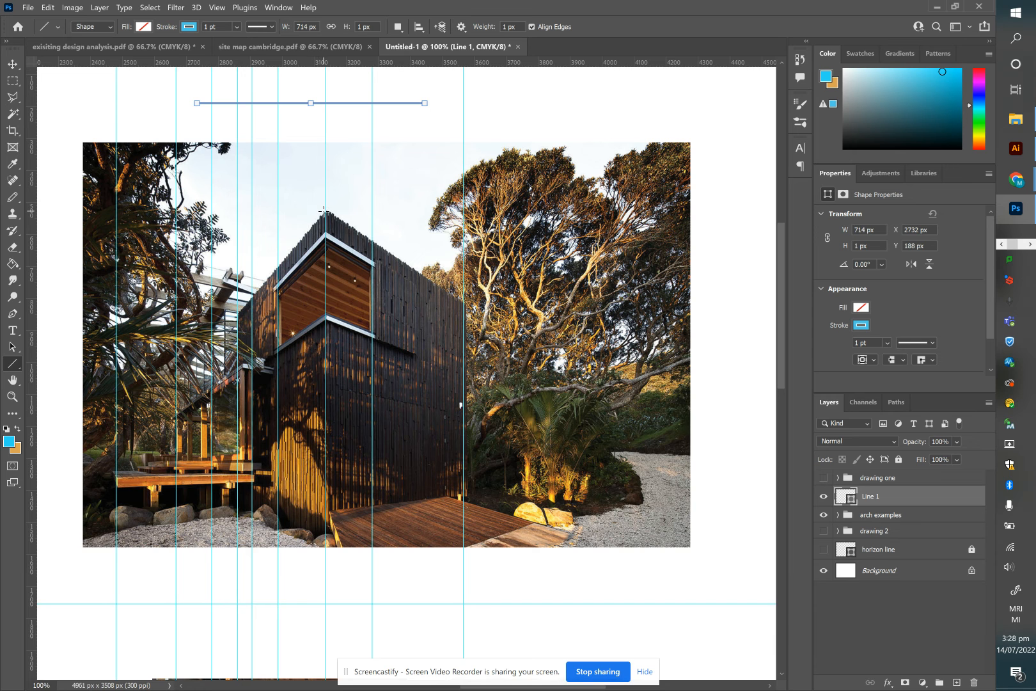
drag(327, 211, 743, 486)
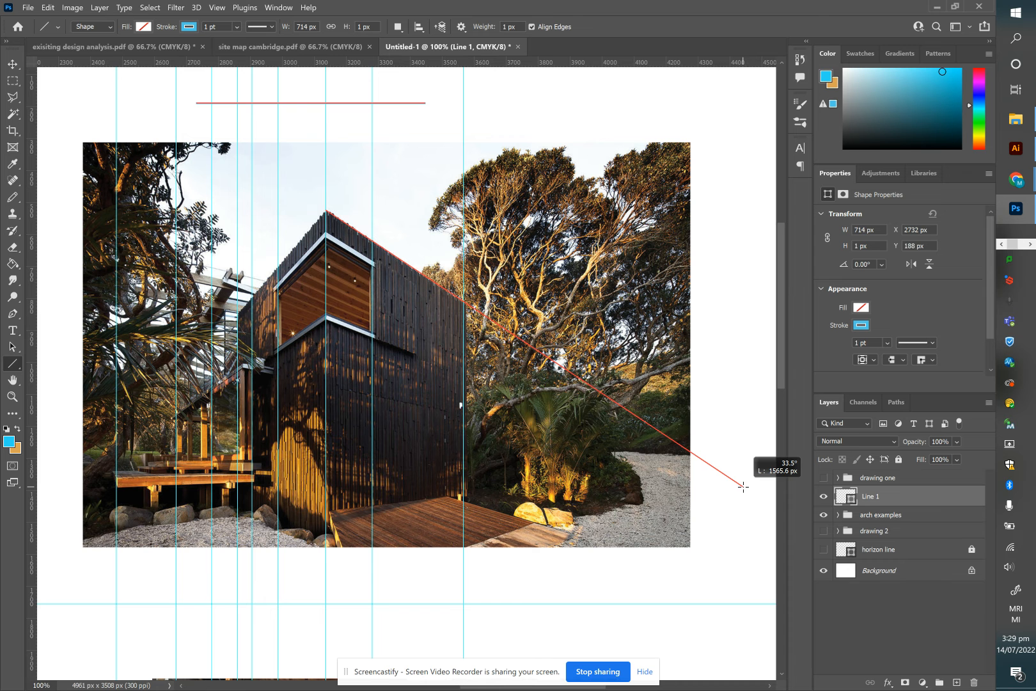
drag(743, 486, 743, 487)
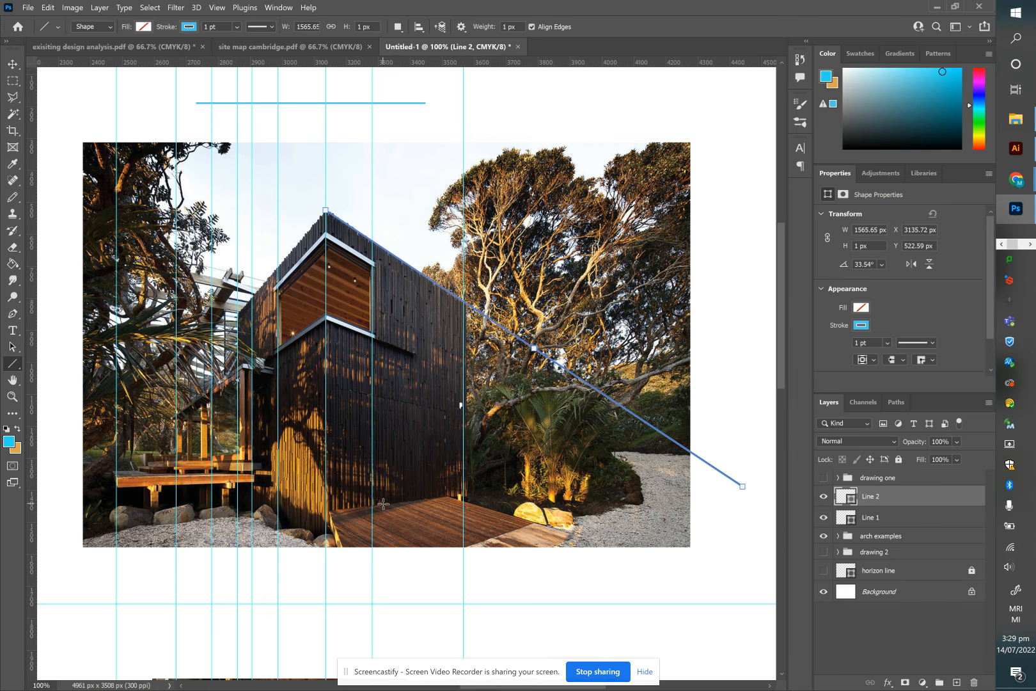
Draw two lines, about 1226 px from the wall corner's base and 807 px from the deck's front edge, meeting at the roof line
drag(326, 512, 715, 460)
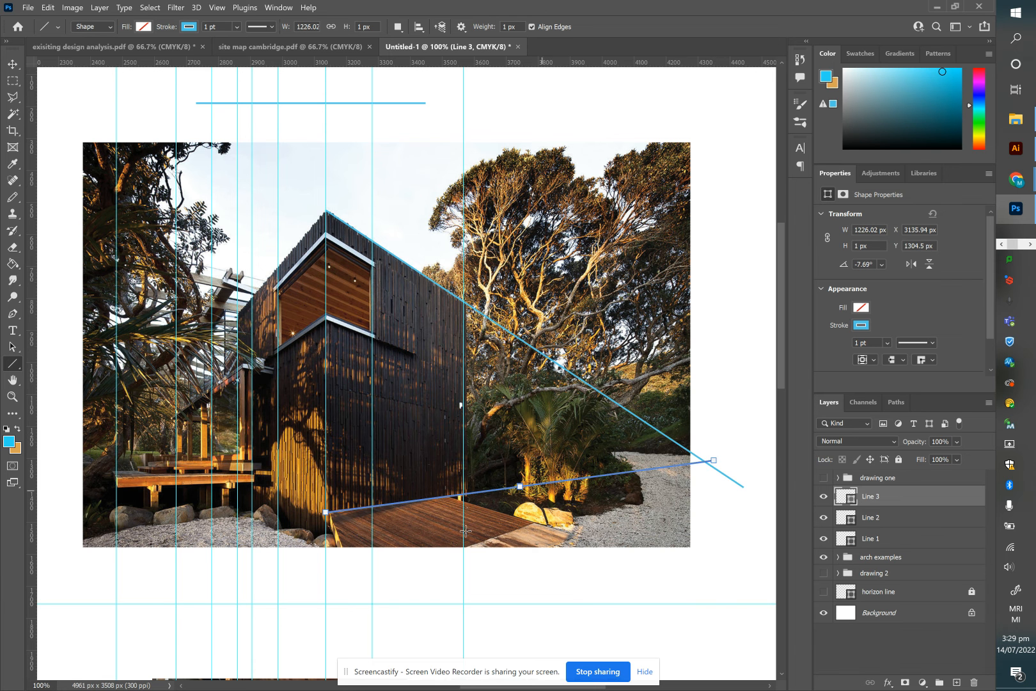
drag(462, 550, 706, 460)
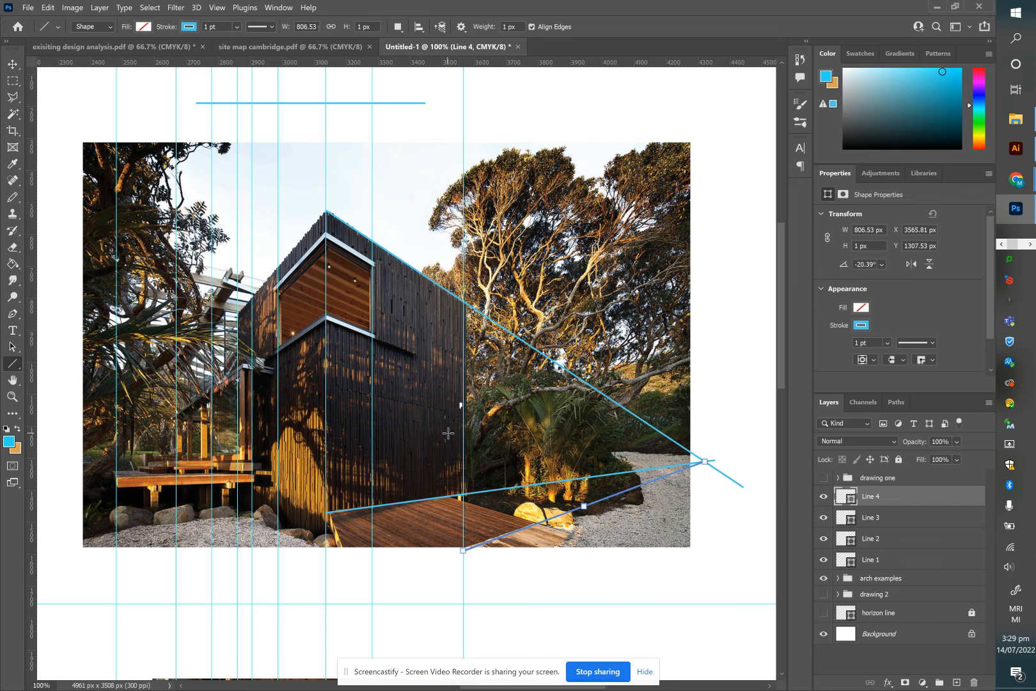
Draw two lines to the vanishing point, about 1269 px from the window sill corner and 1214 px from the wall corner below it
drag(324, 318, 705, 461)
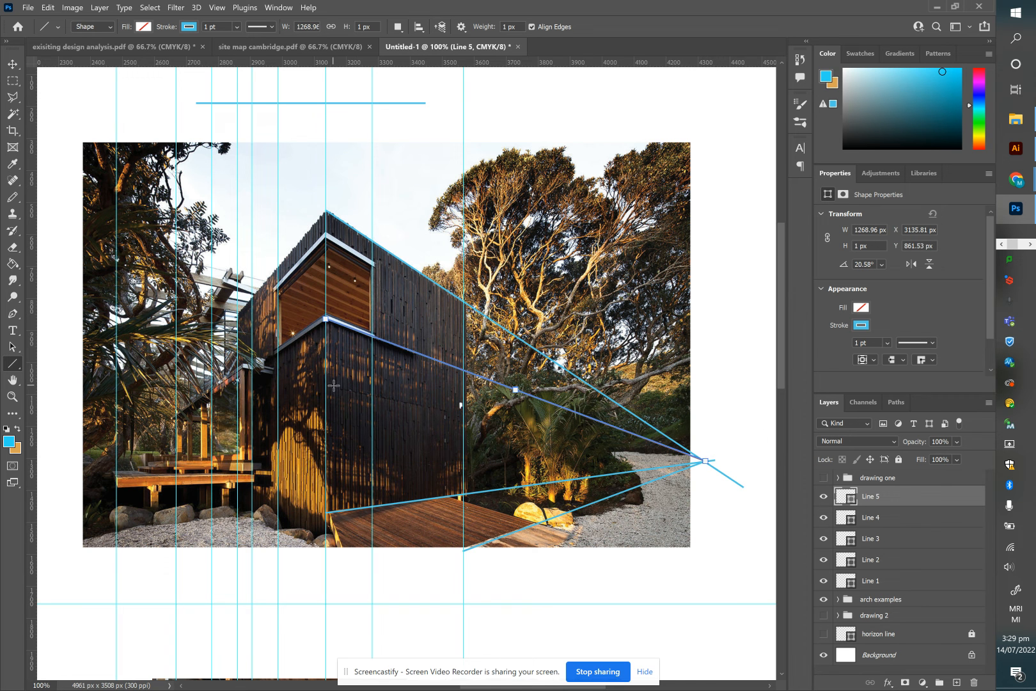
key(ctrl+plus)
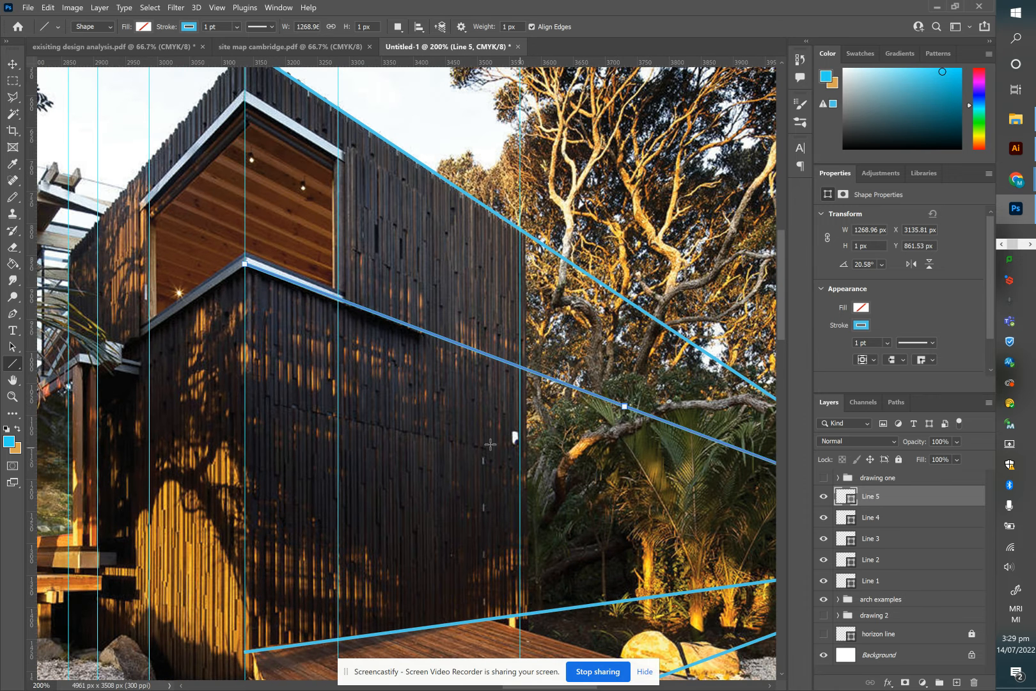
key(ctrl+minus)
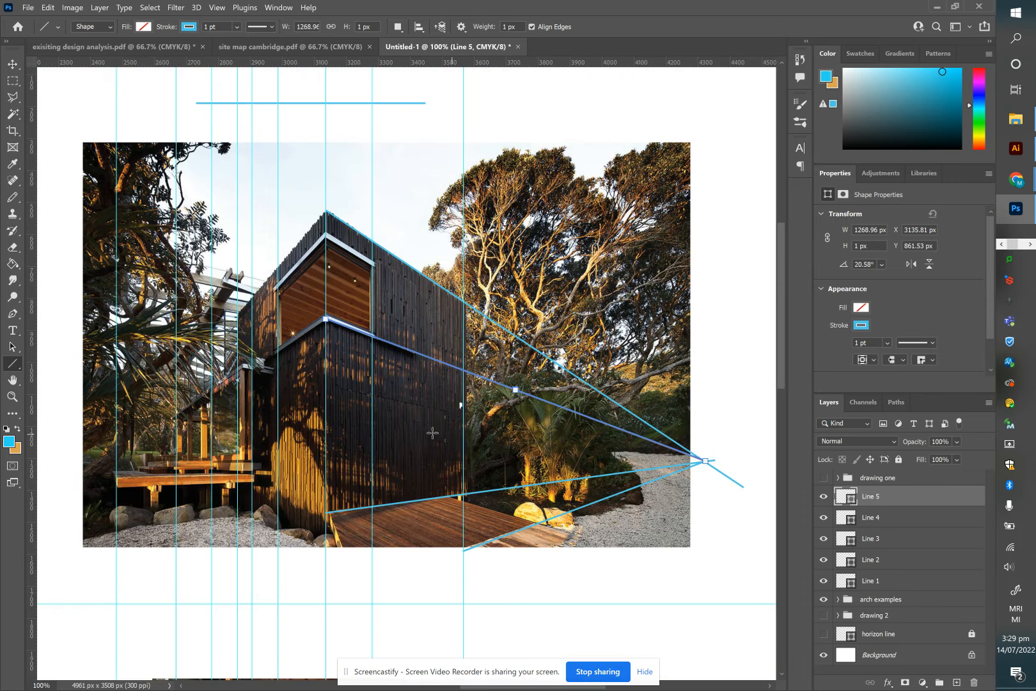
drag(329, 385, 707, 460)
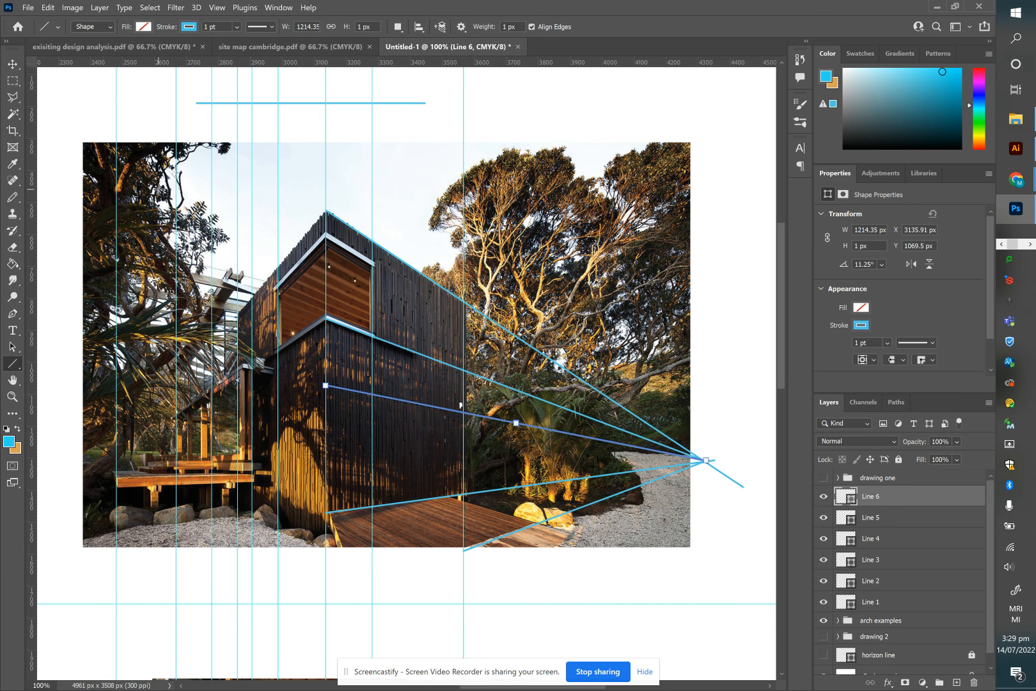
Deselect the lines and add a horizontal guide through the vanishing point as the photo's horizon
click(11, 64)
click(51, 116)
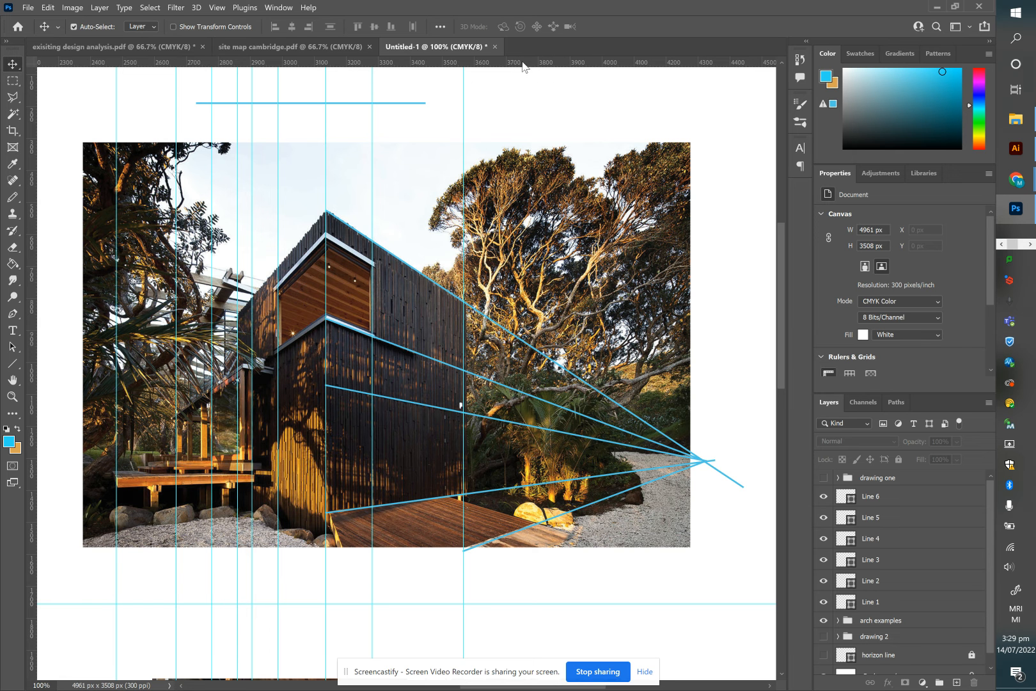
drag(521, 64, 706, 461)
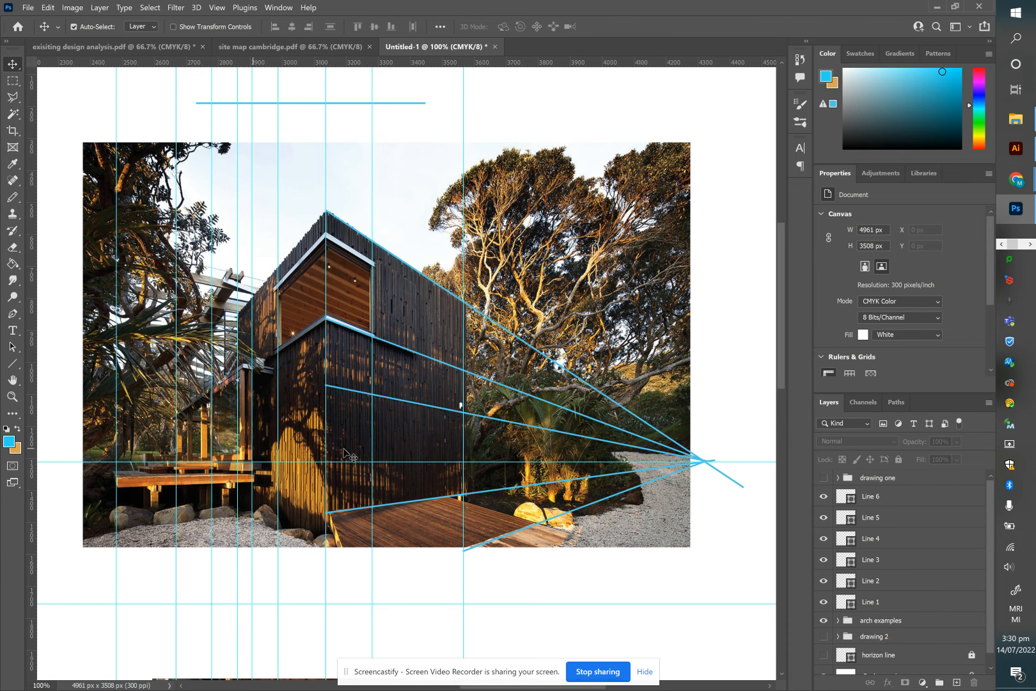
scroll(421, 485, left, 5)
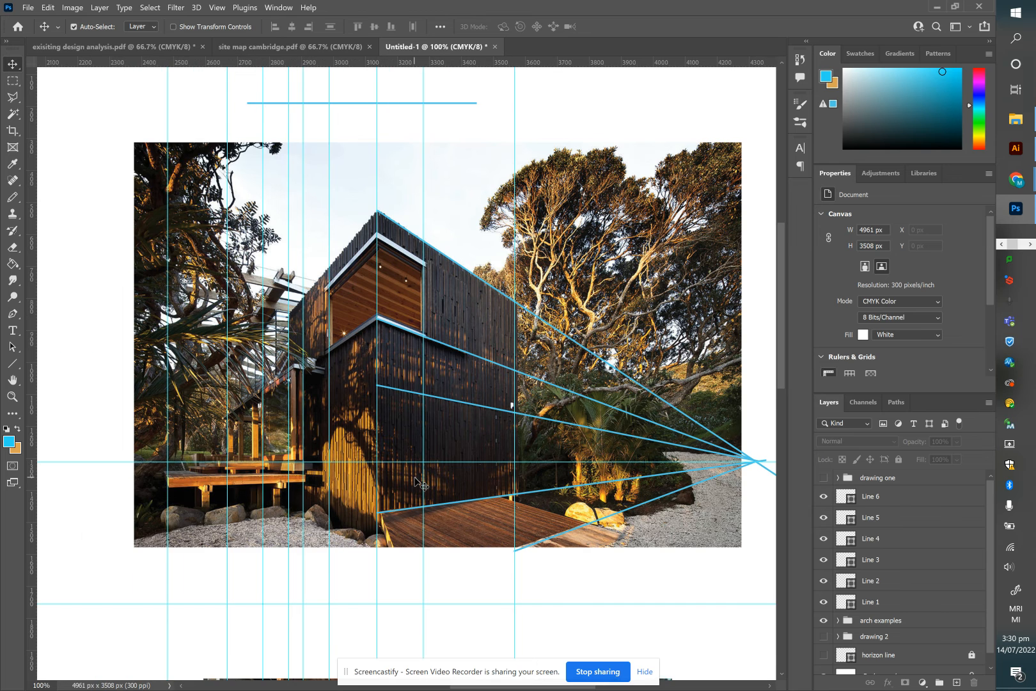
scroll(421, 485, right, 6)
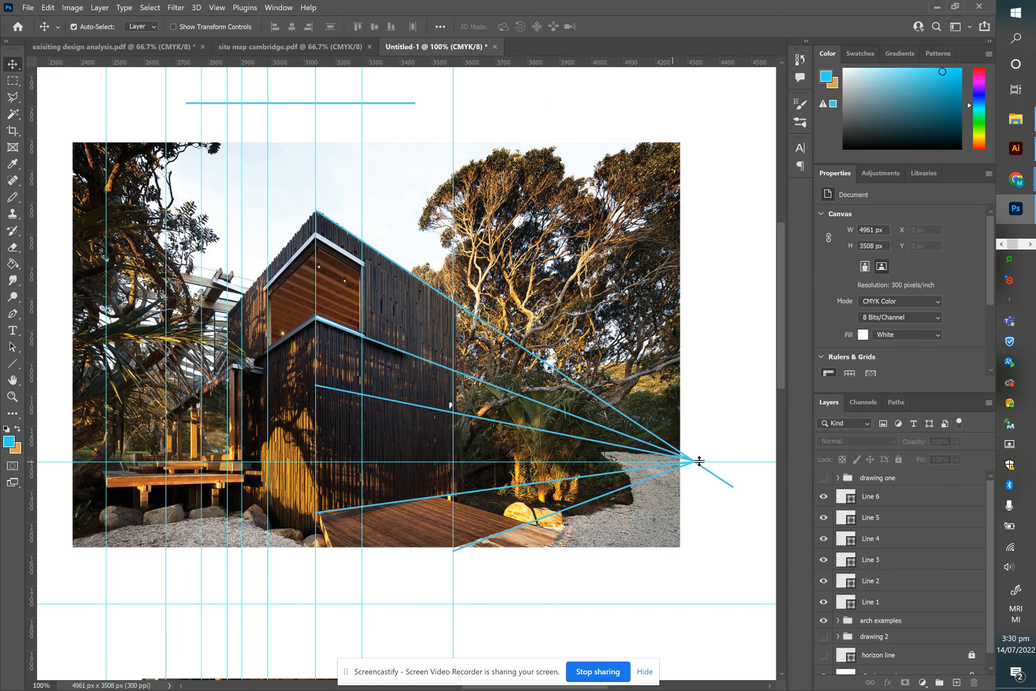
scroll(421, 465, left, 8)
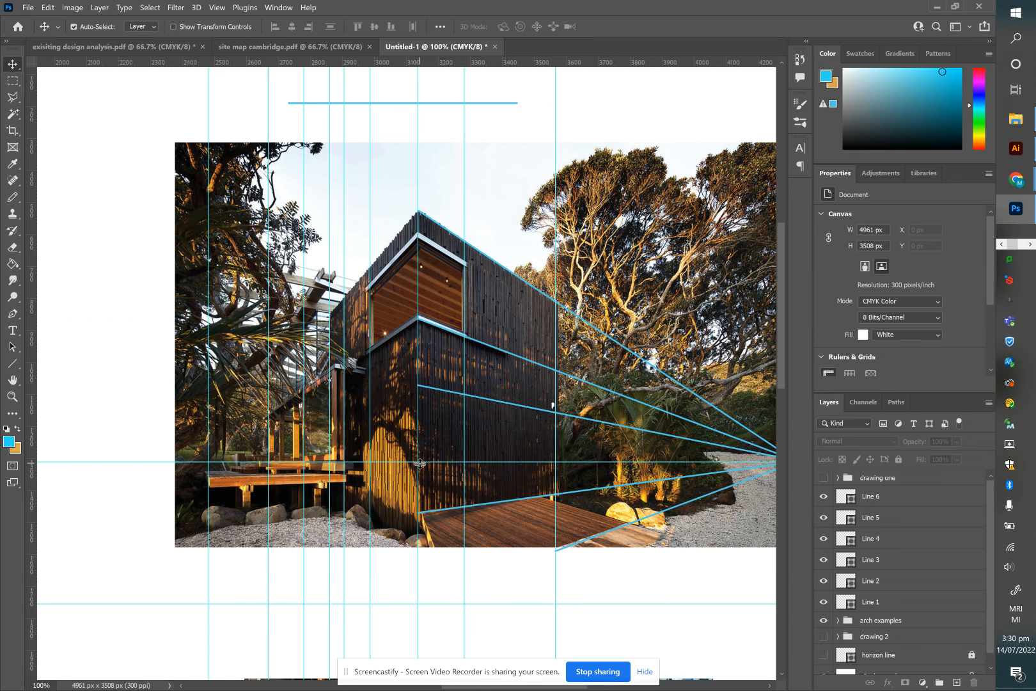
Draw two lines down the house's left side, about 1349 px from the roof peak and 808 px from the window sill corner, meeting at the horizon
scroll(288, 392, left, 3)
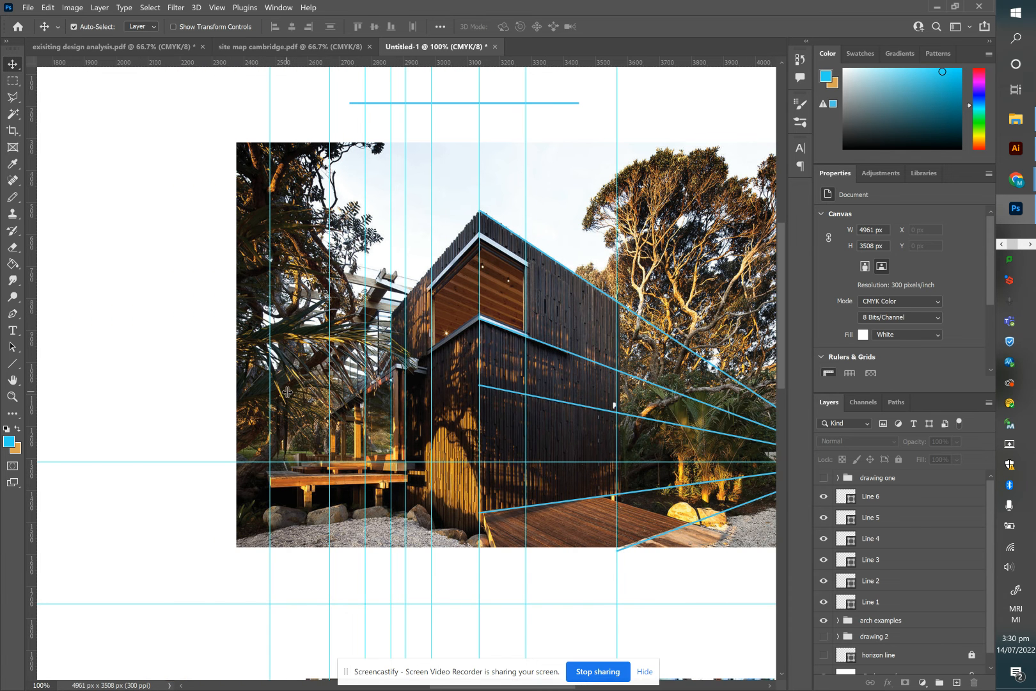
click(13, 364)
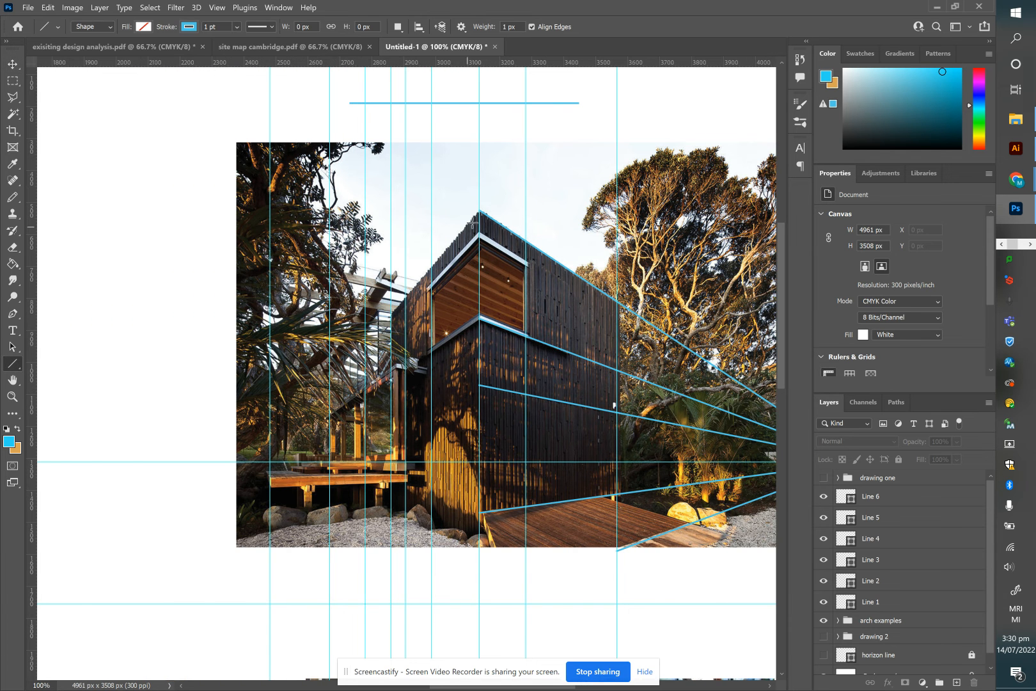
drag(479, 210, 200, 539)
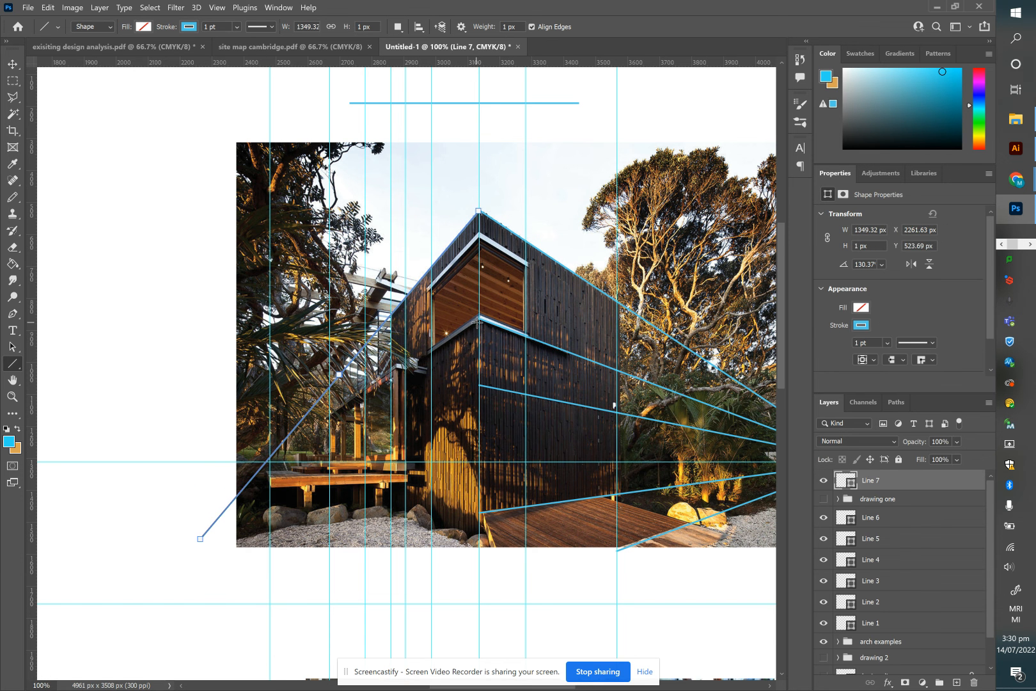
drag(479, 318, 265, 461)
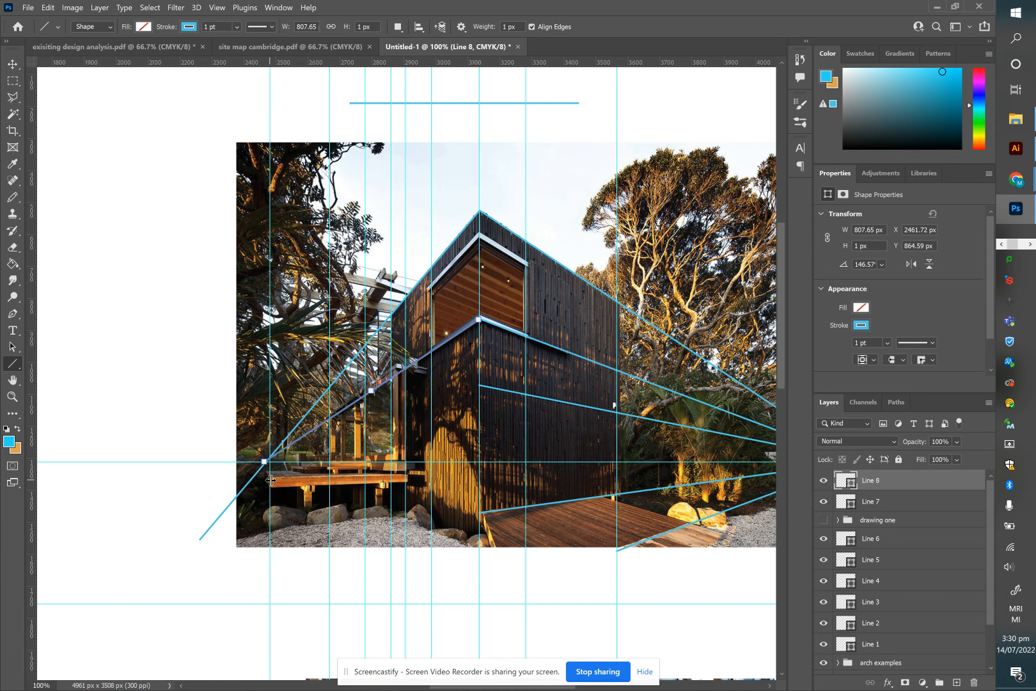
Draw lines to the left vanishing point from the raised deck's edge, its outer corner (about 54 px) and the post base above it (about 410 px)
key(ctrl+plus)
drag(407, 575, 124, 550)
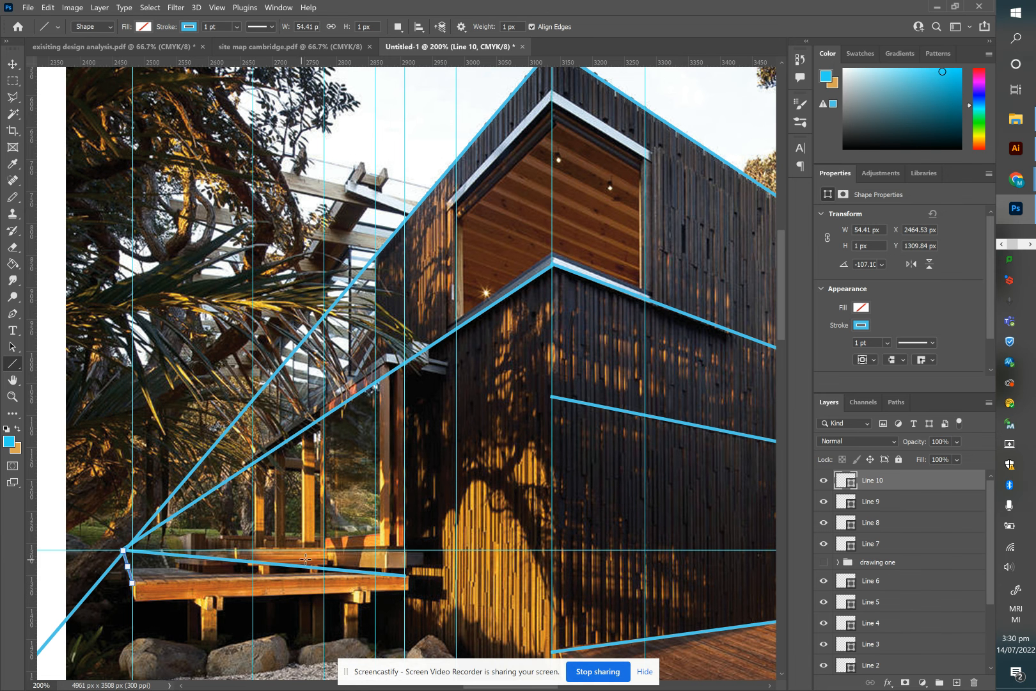
drag(384, 543, 123, 548)
Draw two lines along the sloping pergola beams down to the left vanishing point, one of them about 697 px long
scroll(378, 492, down, 2)
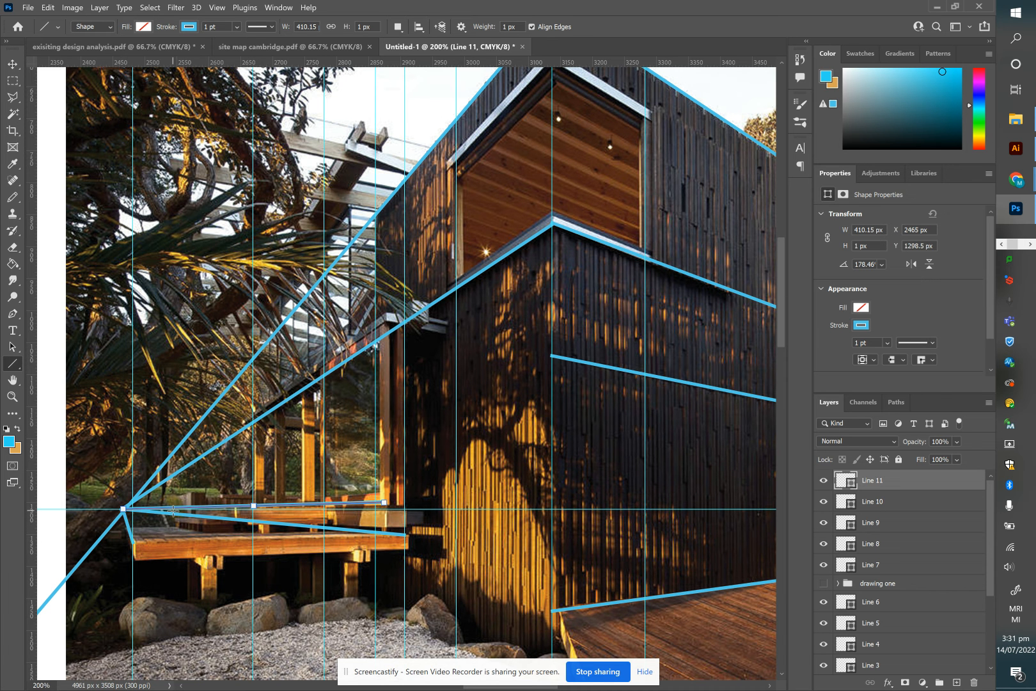
scroll(173, 510, right, 2)
scroll(407, 374, left, 2)
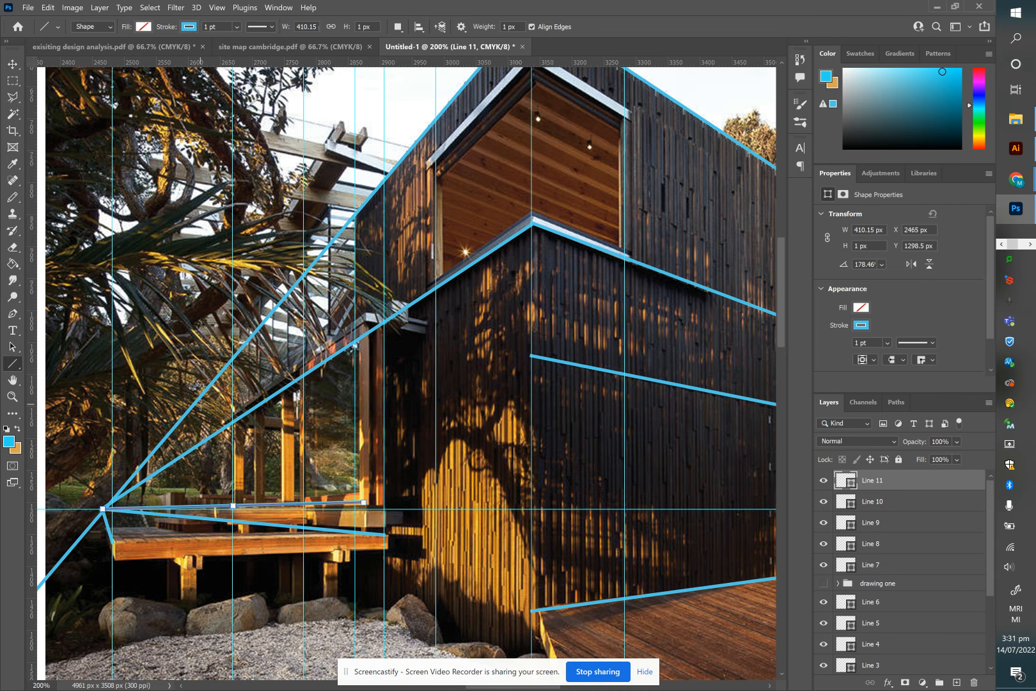
drag(365, 136, 106, 509)
drag(364, 135, 106, 509)
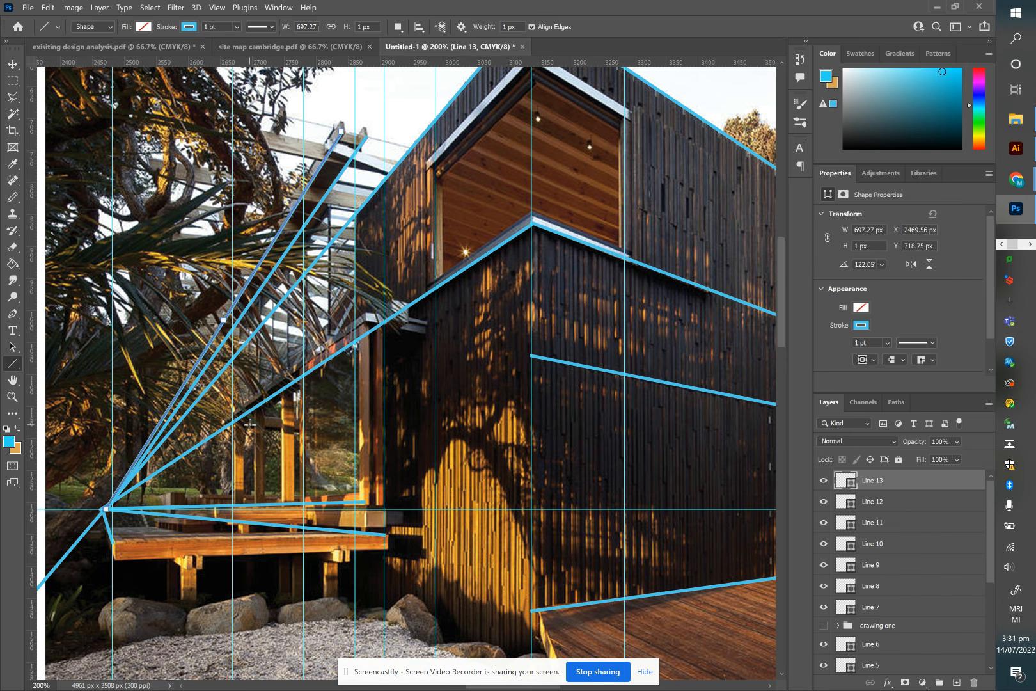
key(ctrl+minus)
key(ctrl+minus)
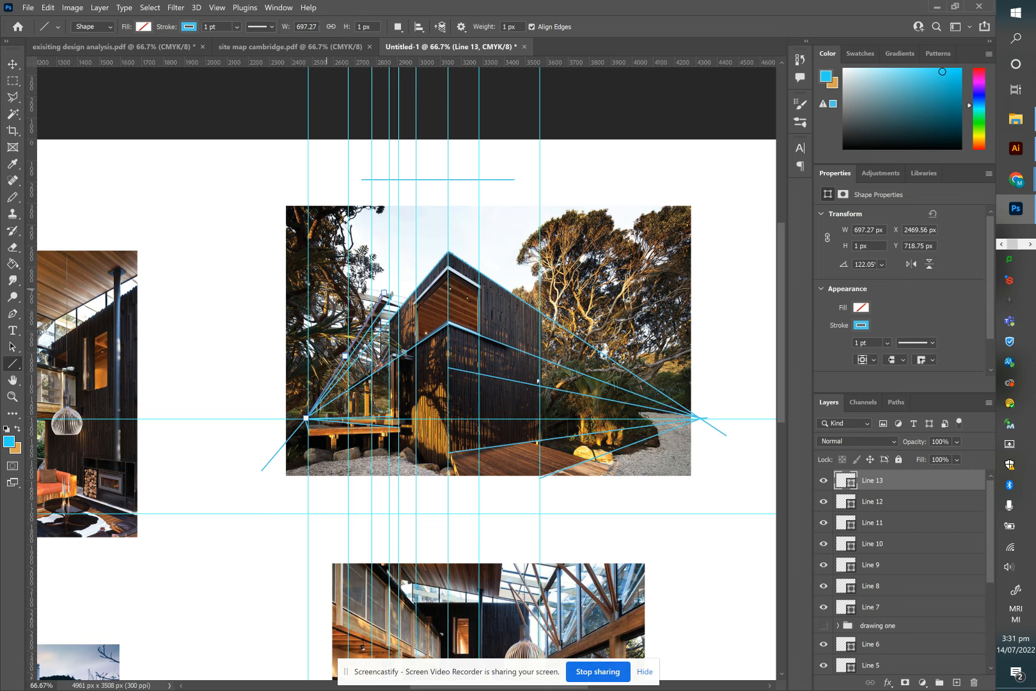
drag(319, 289, 702, 417)
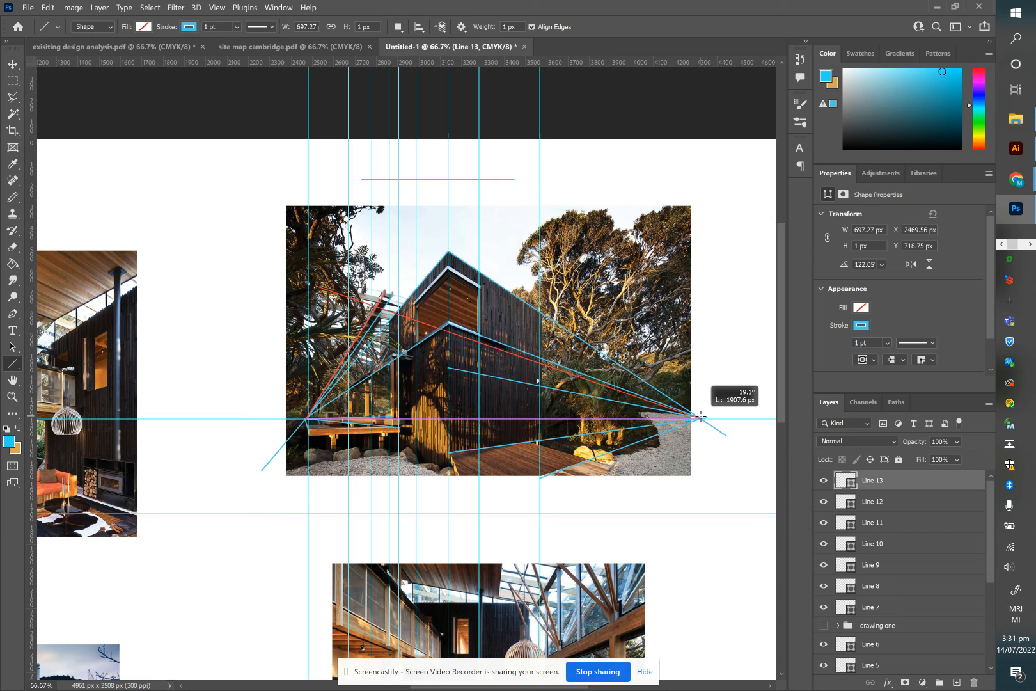
drag(701, 417, 470, 321)
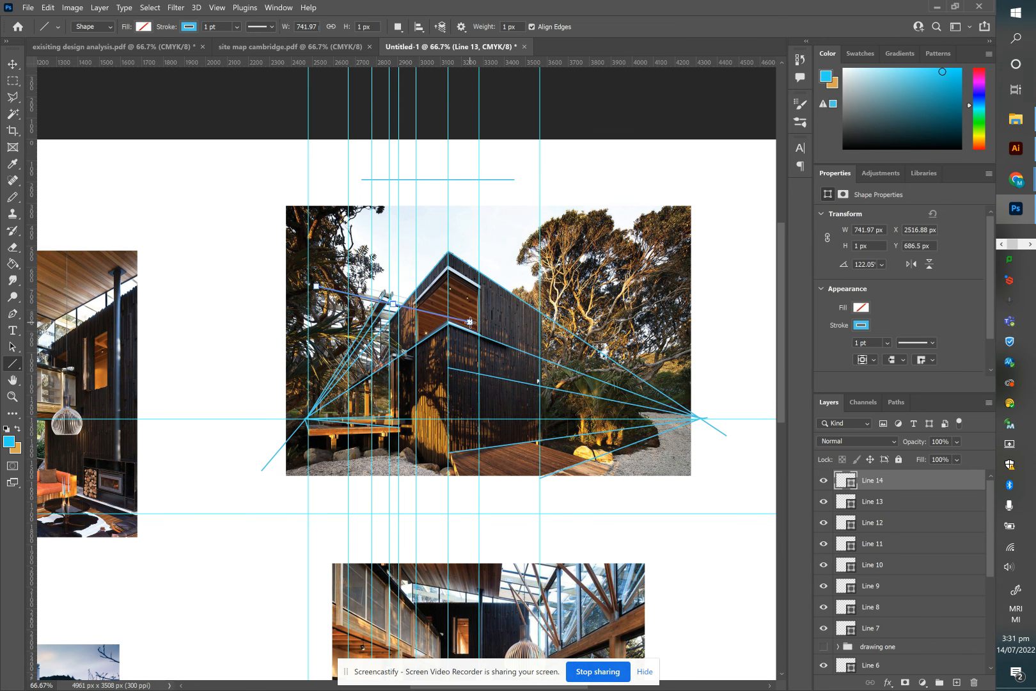
key(ctrl+plus)
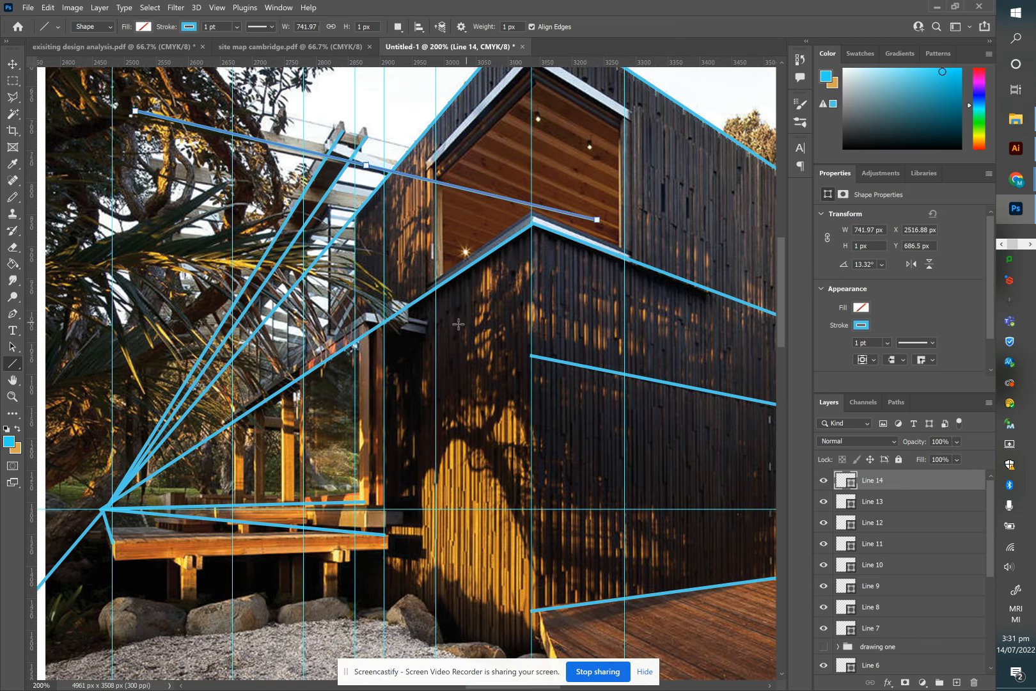
key(ctrl+z)
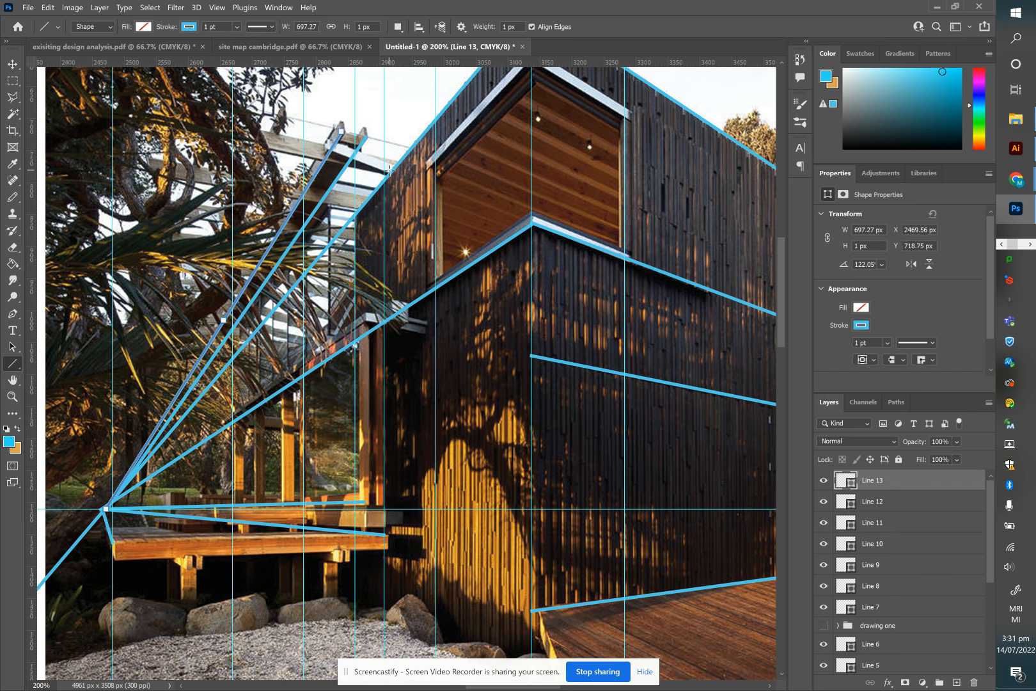
Trace four pergola cross rafters with lines from top to bottom, the first about 433 px and the last two about 287 px and 235 px long
drag(387, 171, 110, 116)
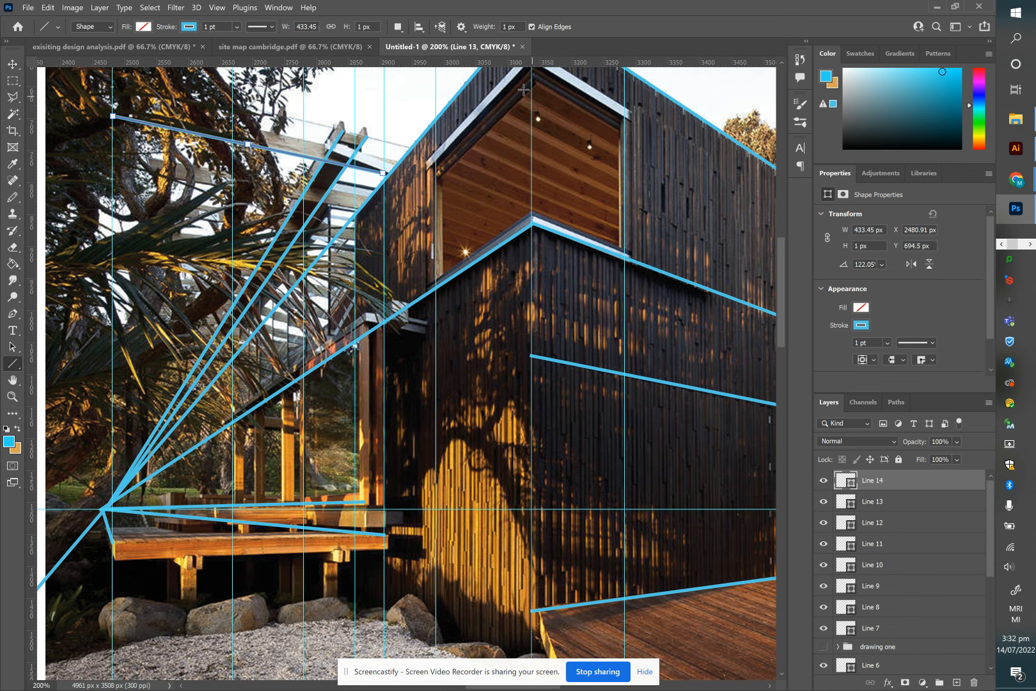
scroll(583, 185, left, 1)
scroll(583, 185, left, 1)
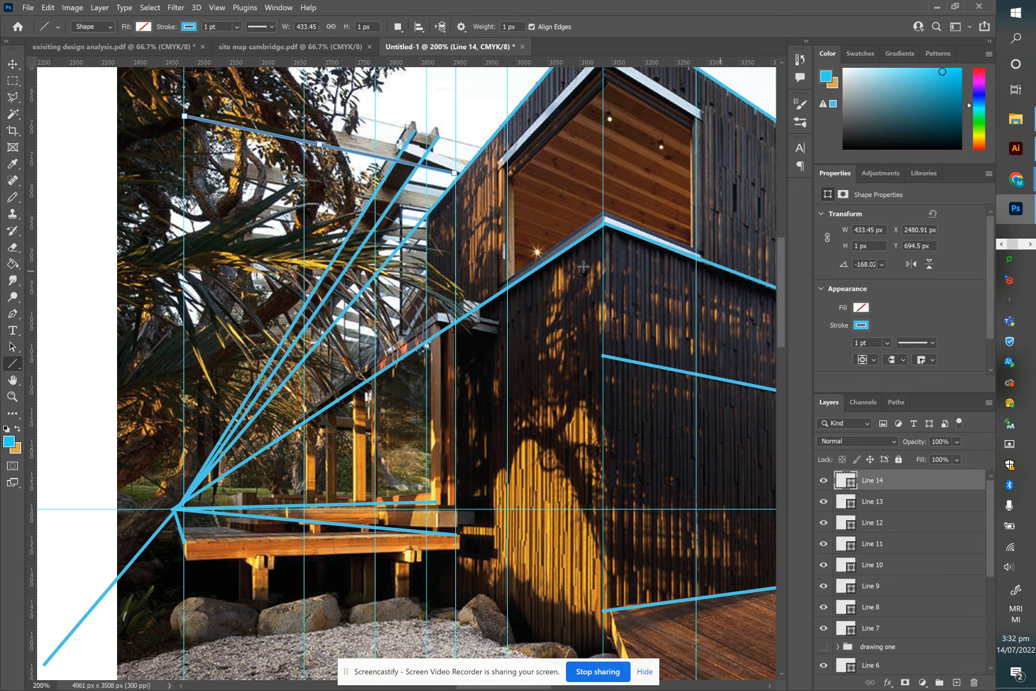
drag(217, 168, 429, 208)
drag(431, 209, 432, 209)
drag(227, 213, 407, 235)
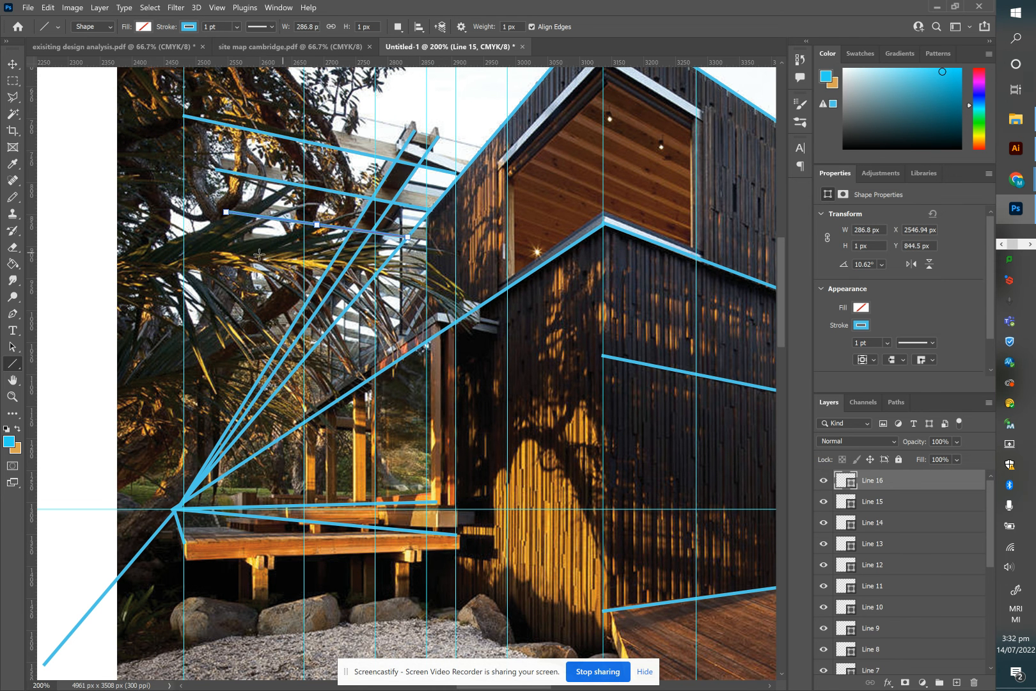
drag(238, 249, 386, 269)
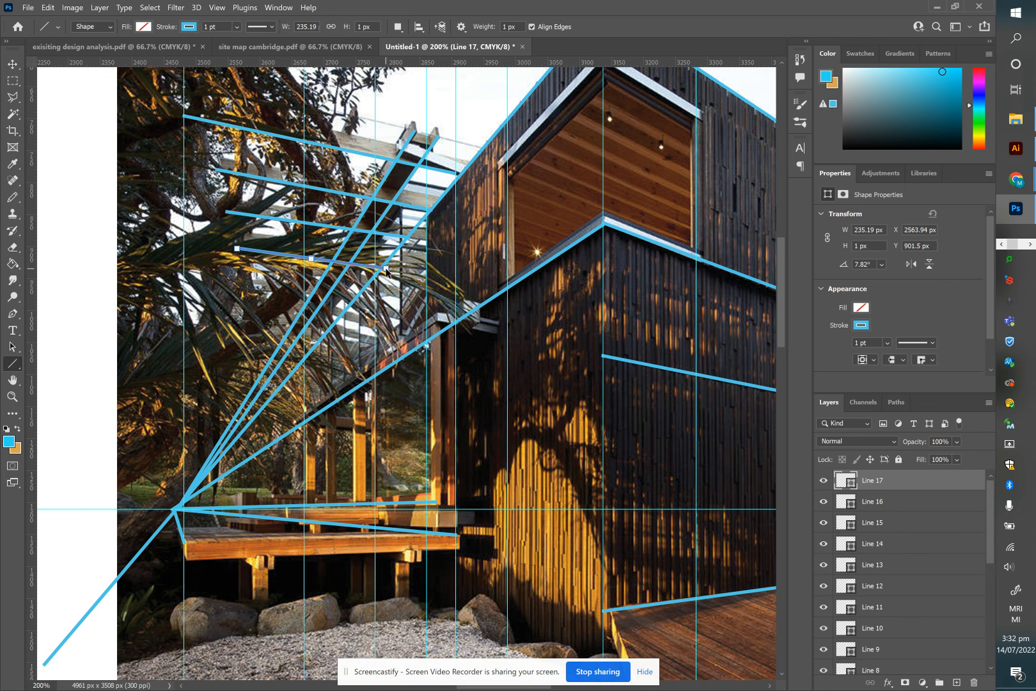
Examine the perspective lines on the exterior house photo and compare them with the interior photo below it
key(ctrl+minus)
key(ctrl+minus)
scroll(510, 313, left, 2)
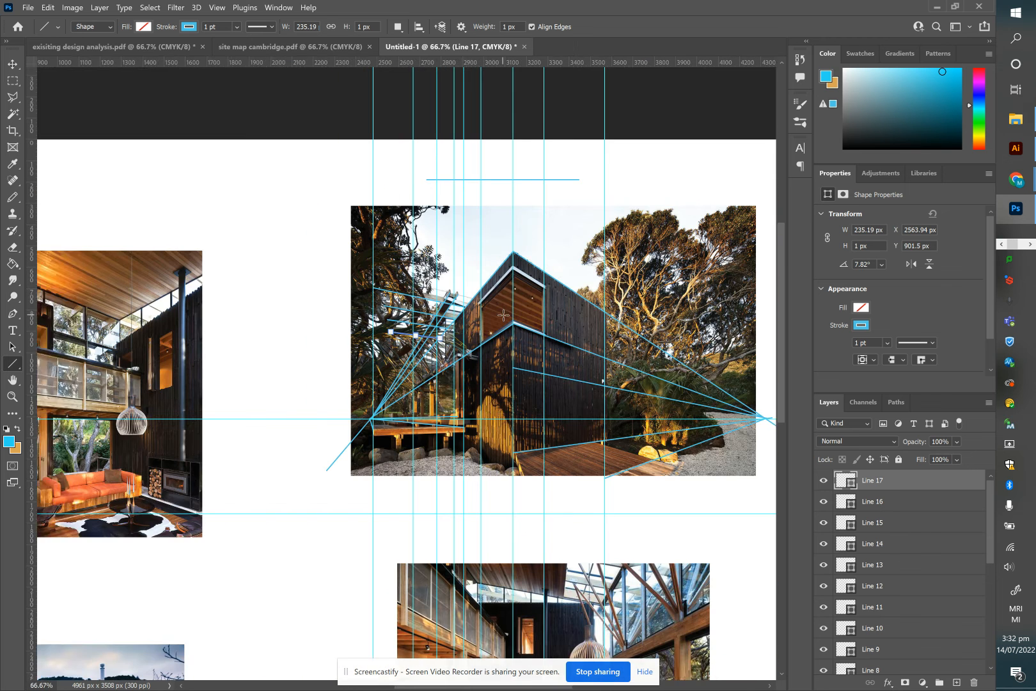
scroll(503, 314, right, 7)
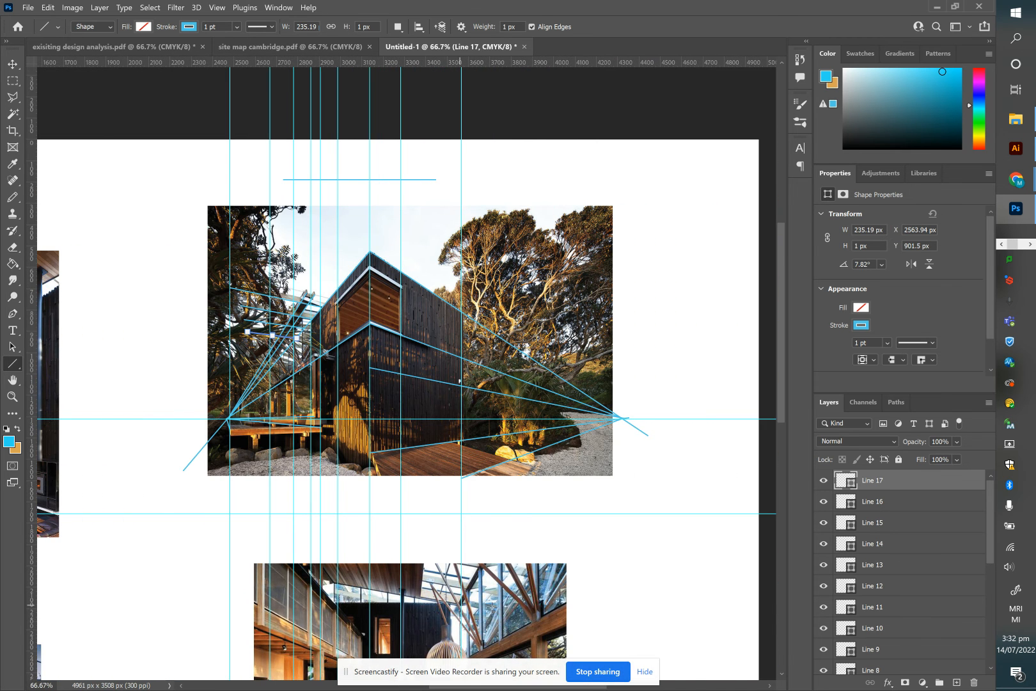
scroll(491, 607, down, 6)
key(ctrl+plus)
key(ctrl+plus)
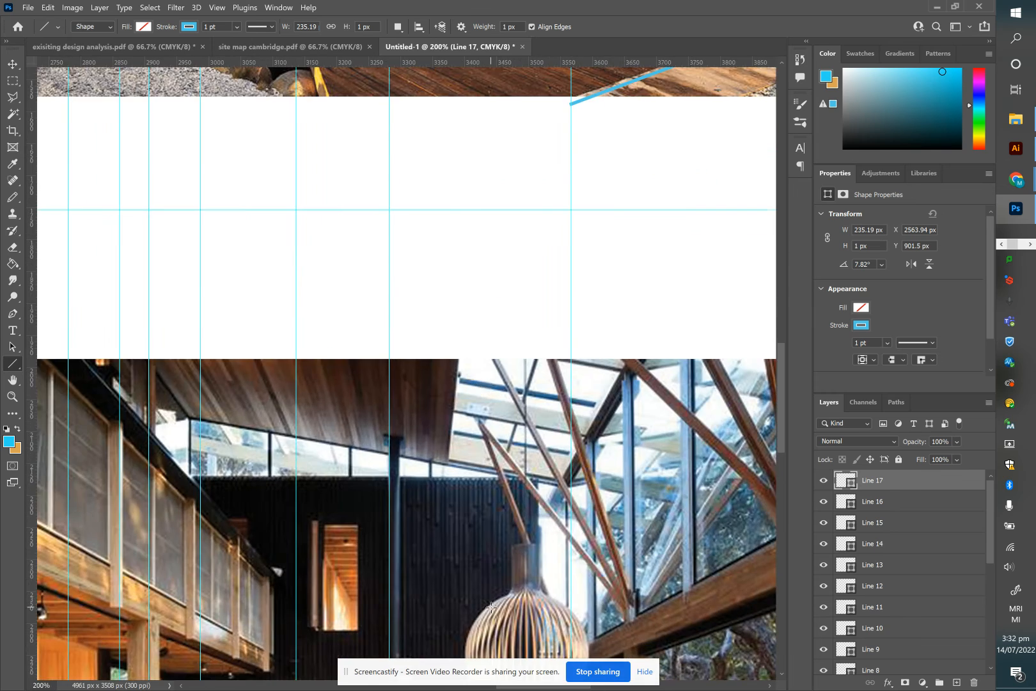
scroll(590, 562, down, 4)
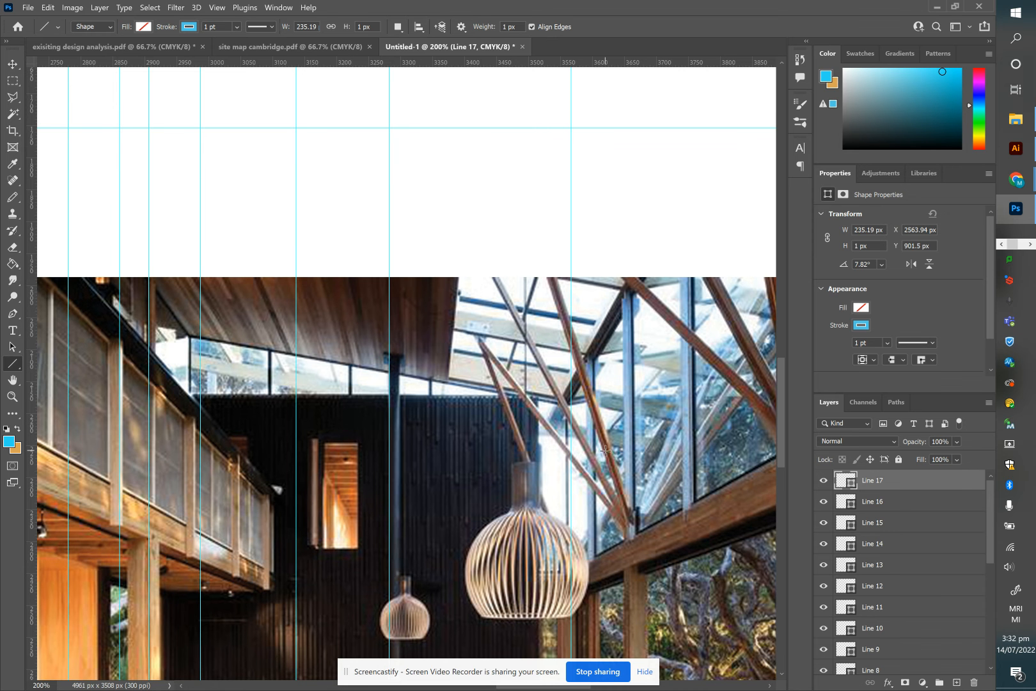
key(ctrl+minus)
key(ctrl+minus)
scroll(600, 218, up, 2)
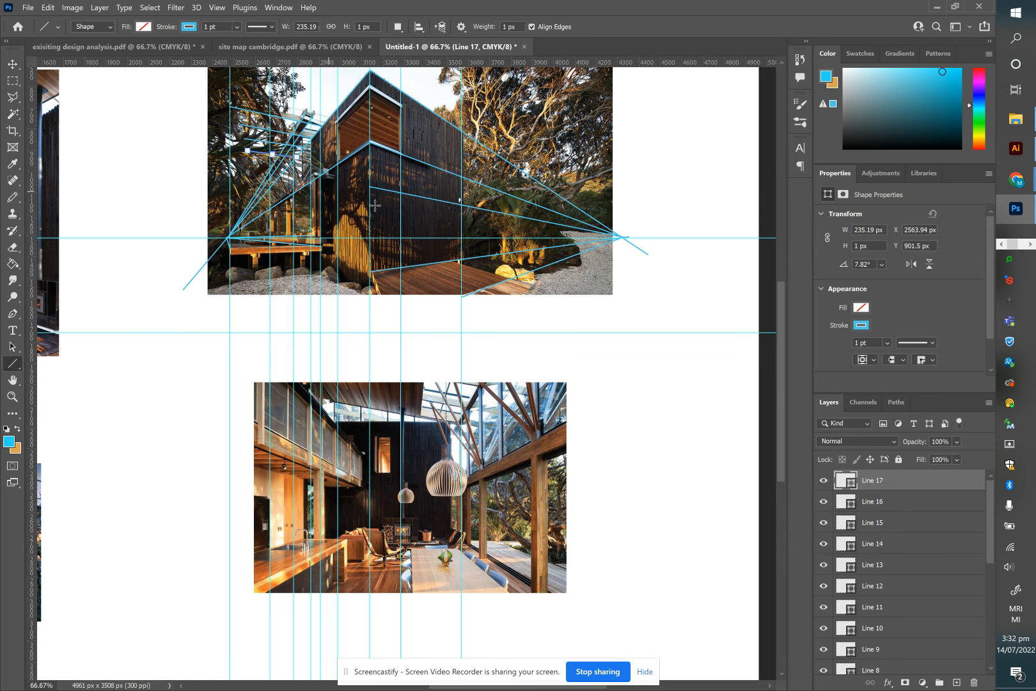
scroll(389, 213, up, 5)
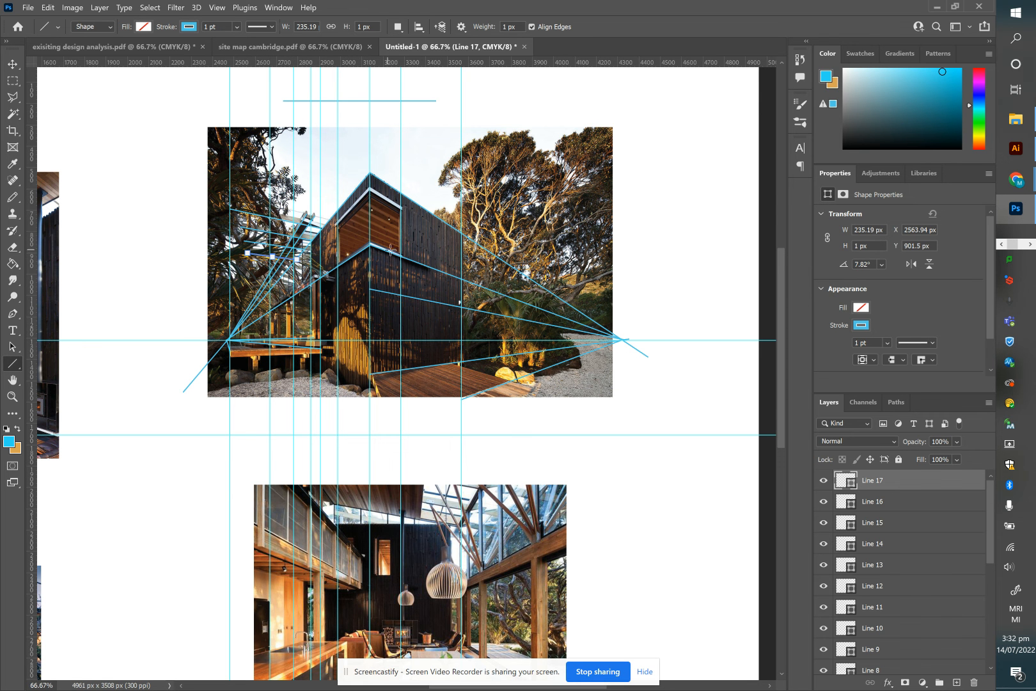
Draw a line from the ceiling inside the upper window opening to the right vanishing point, about 1395 px long at 24°, and deselect it
drag(350, 220, 621, 339)
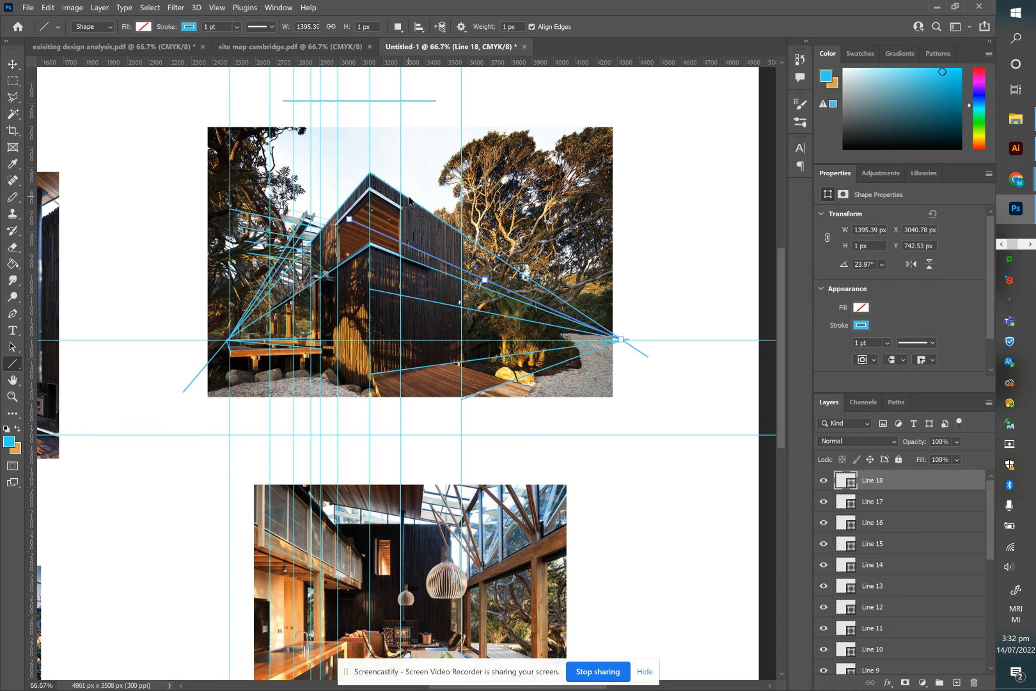
key(ctrl+plus)
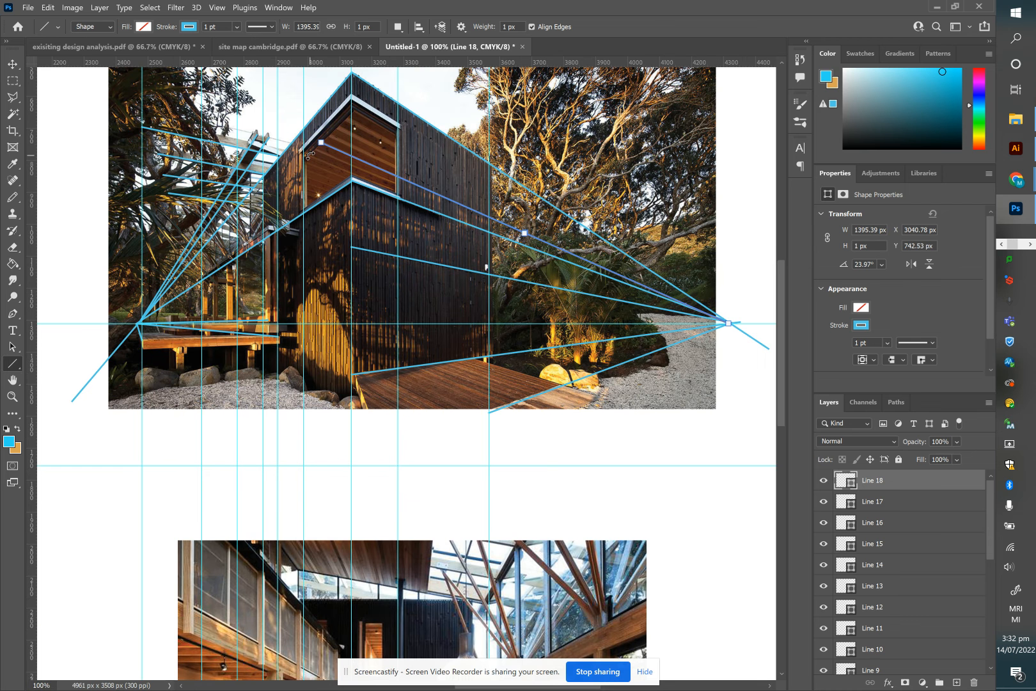
click(12, 64)
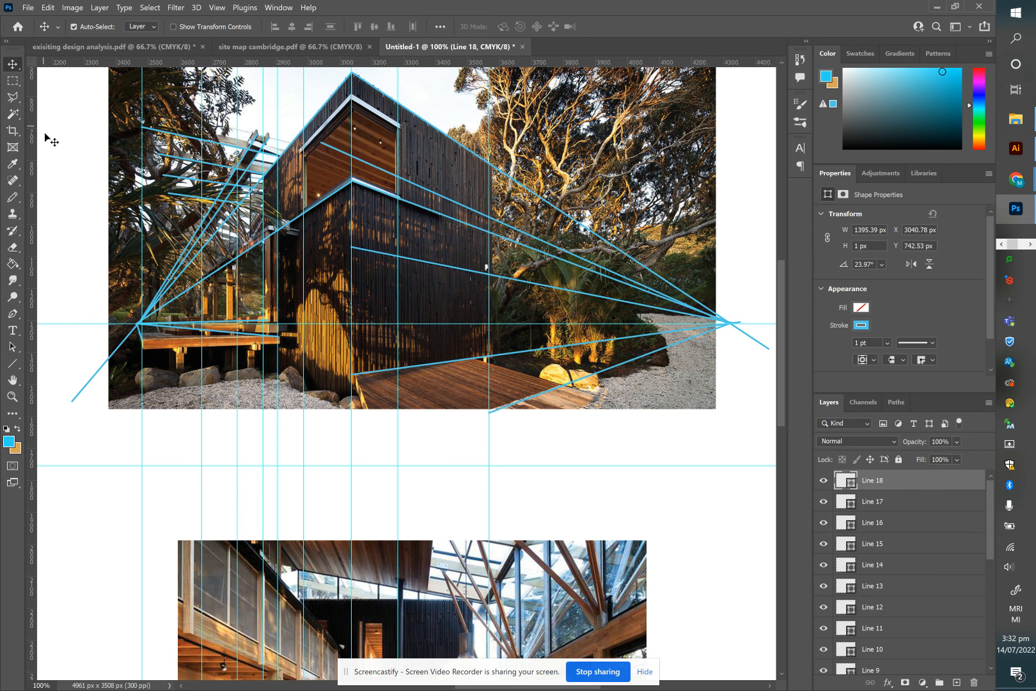
click(142, 183)
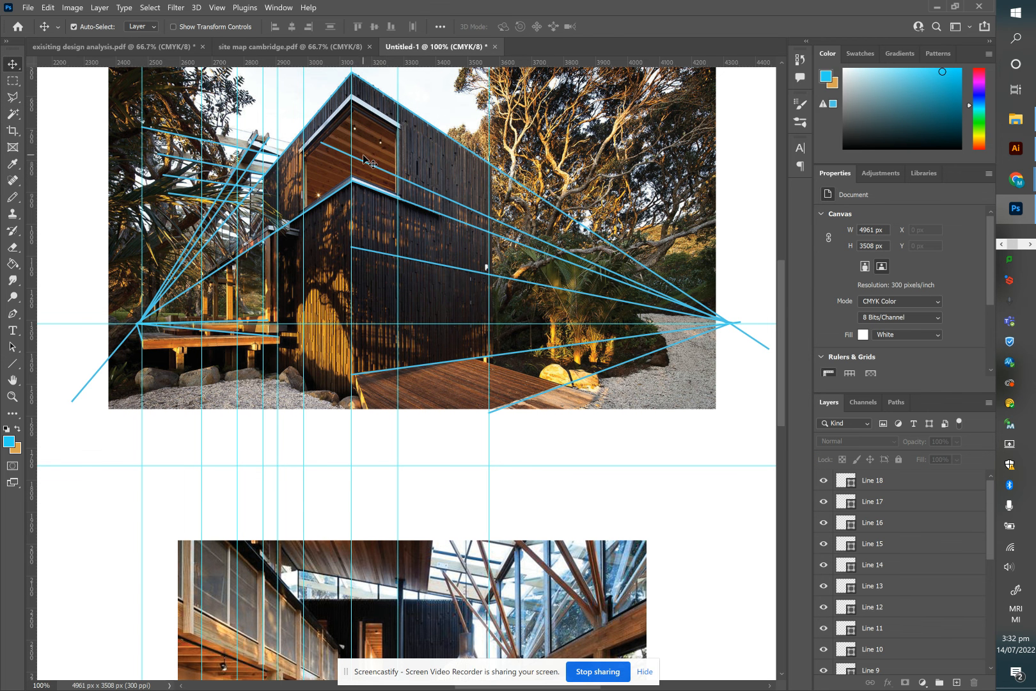
Start a text below the exterior photo and set its colour to near-black #111011
scroll(329, 469, down, 4)
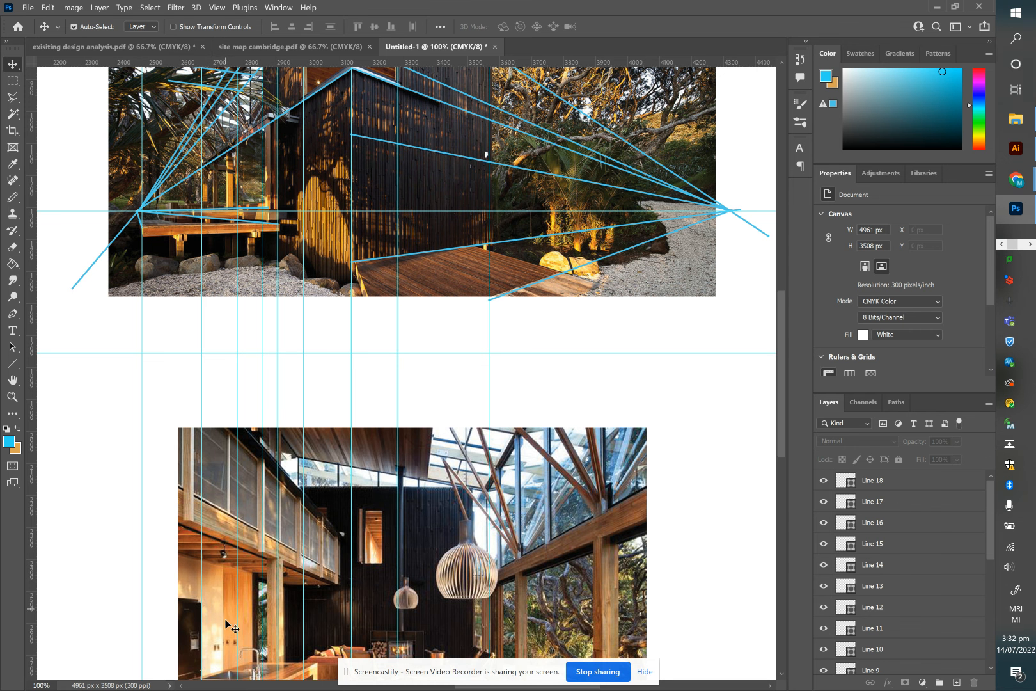
scroll(305, 505, up, 2)
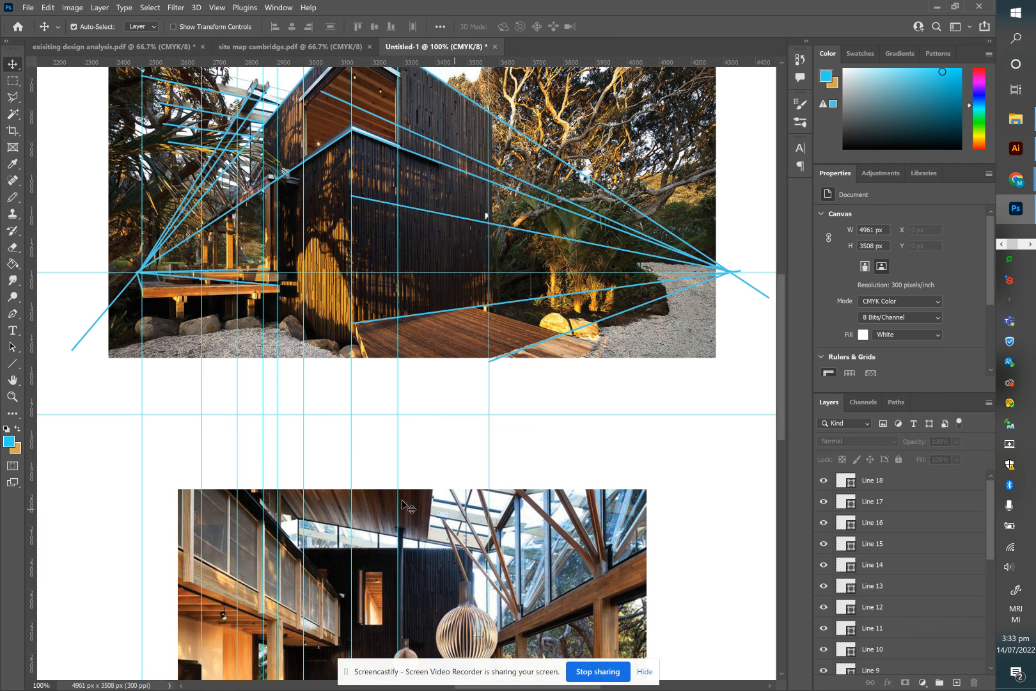
scroll(616, 331, up, 2)
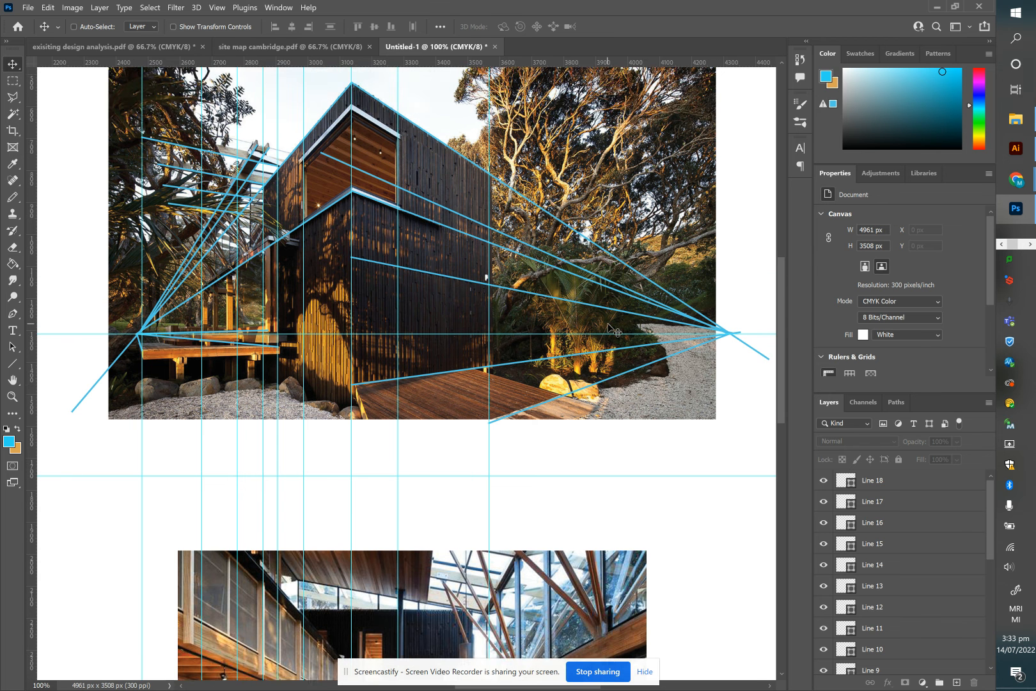
scroll(616, 331, down, 1)
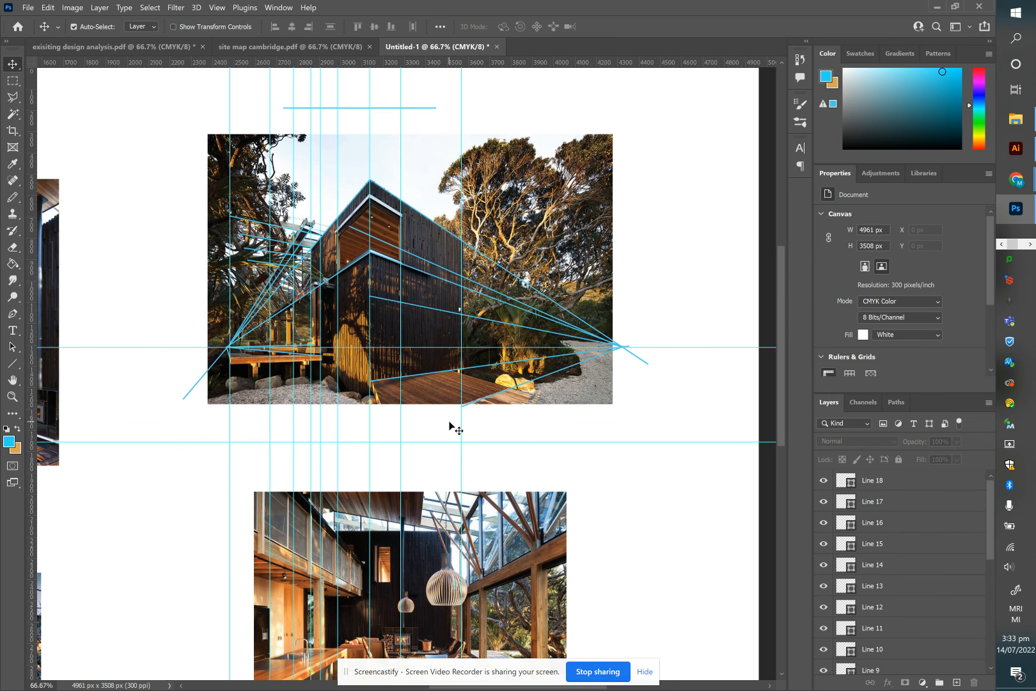
scroll(456, 428, down, 3)
scroll(356, 274, up, 2)
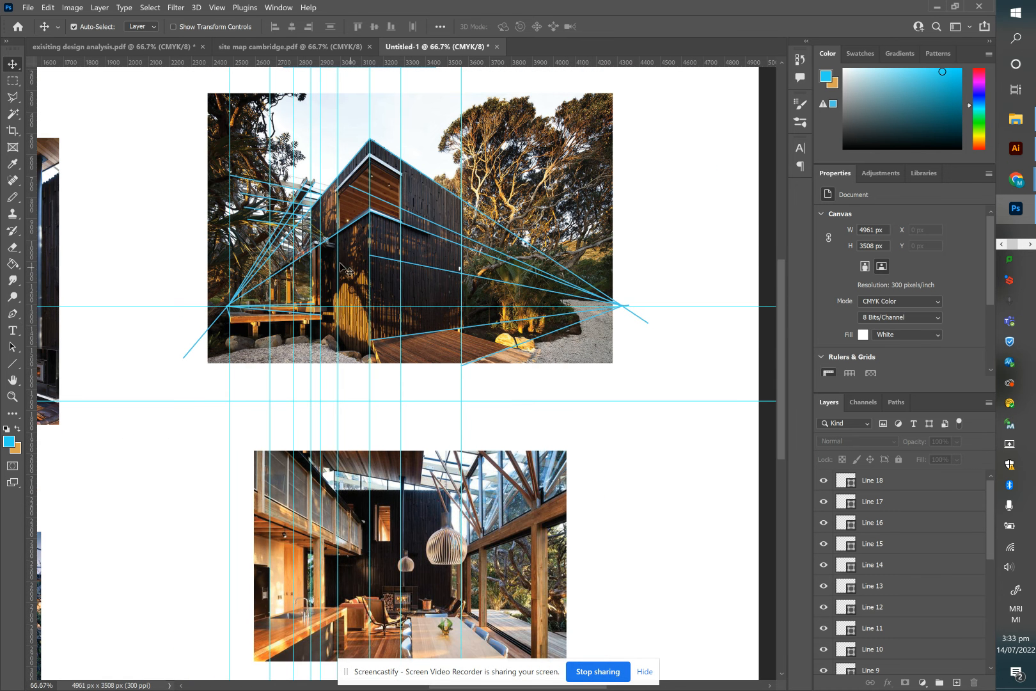
click(12, 330)
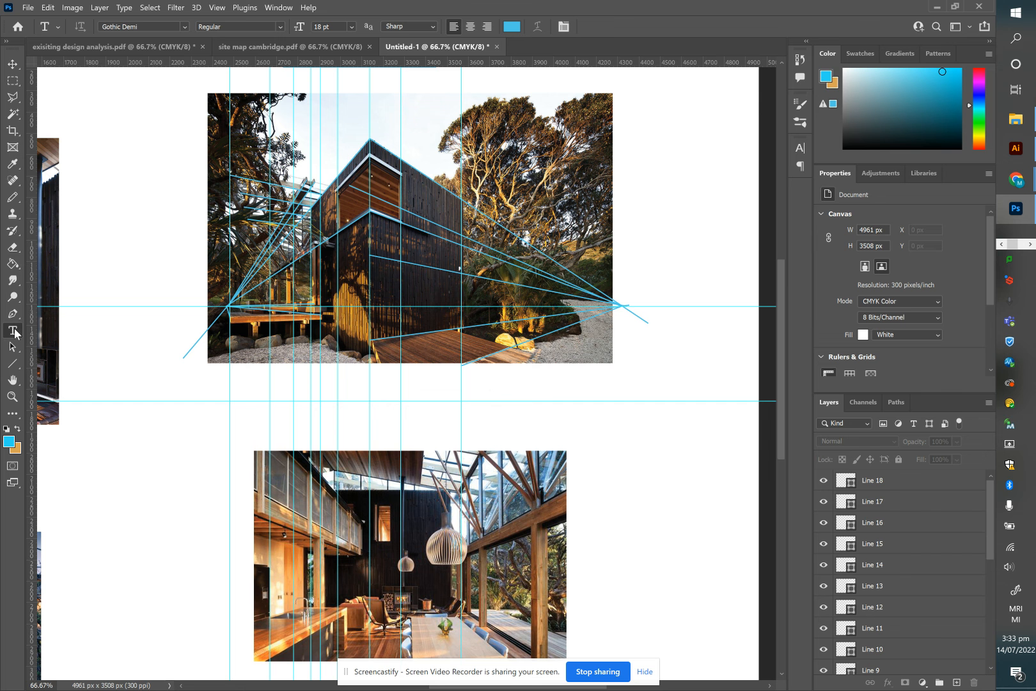
click(490, 379)
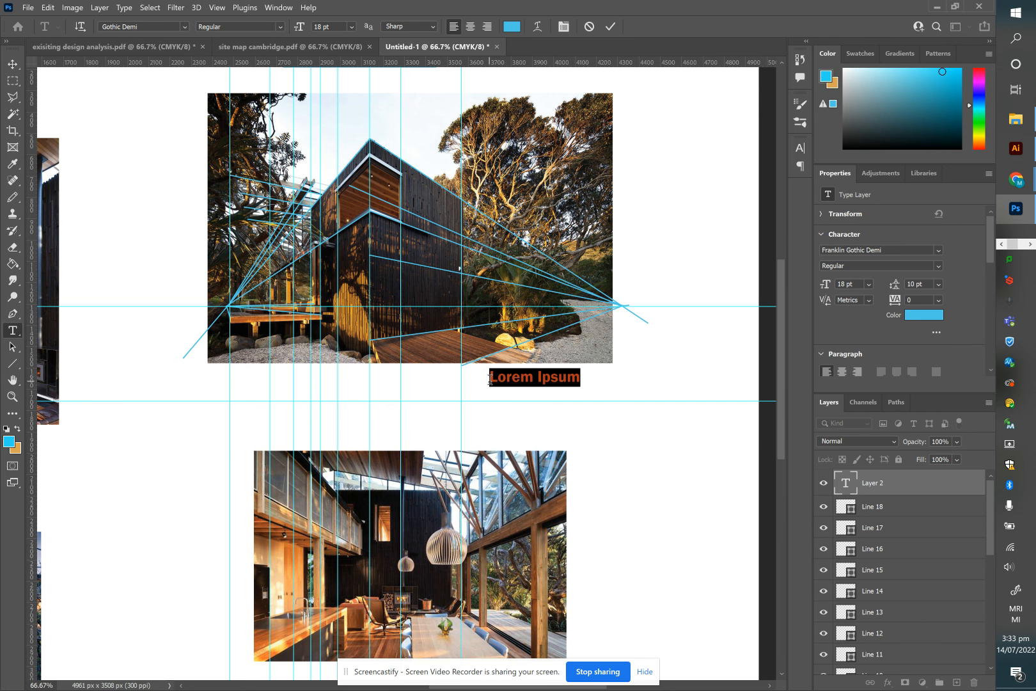
click(511, 26)
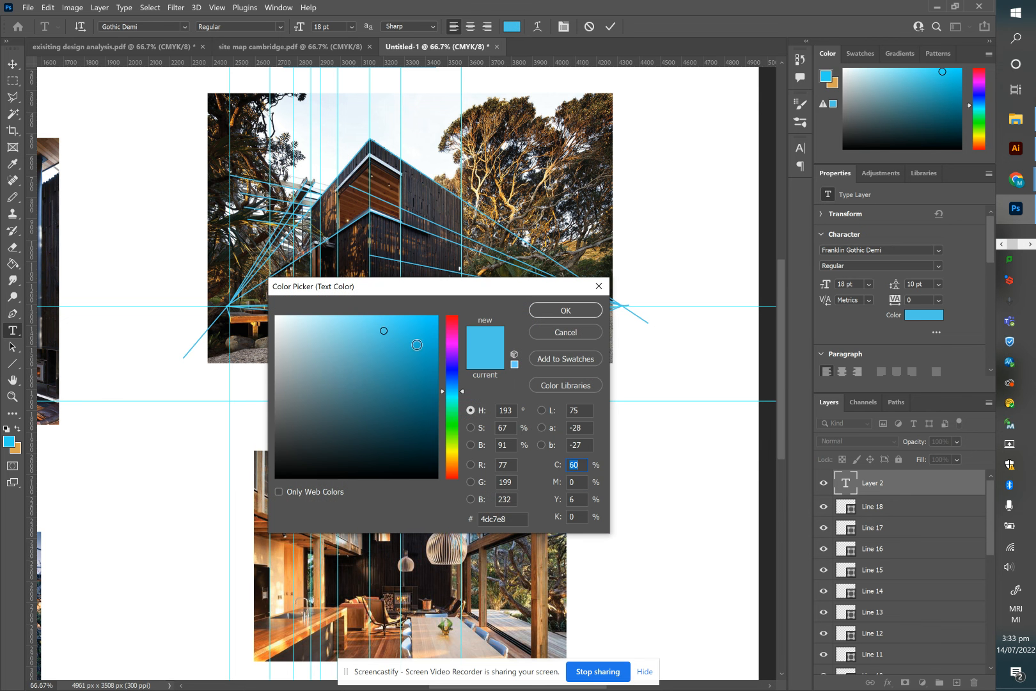
mouse_move(459, 371)
mouse_down()
mouse_move(451, 343)
mouse_move(447, 364)
mouse_up()
drag(325, 426, 282, 475)
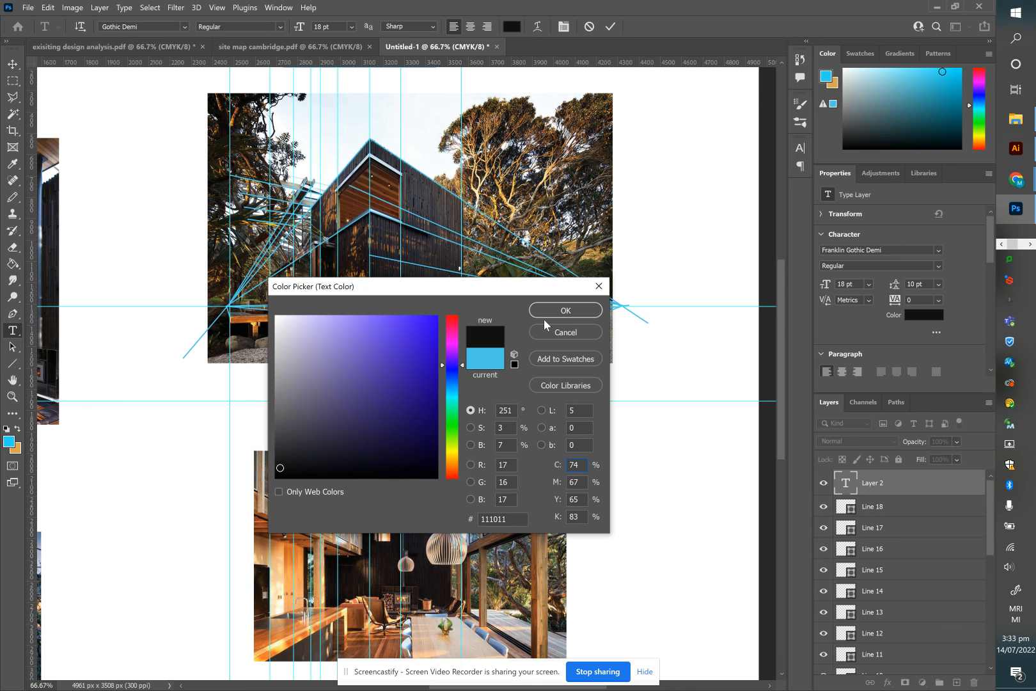
click(544, 310)
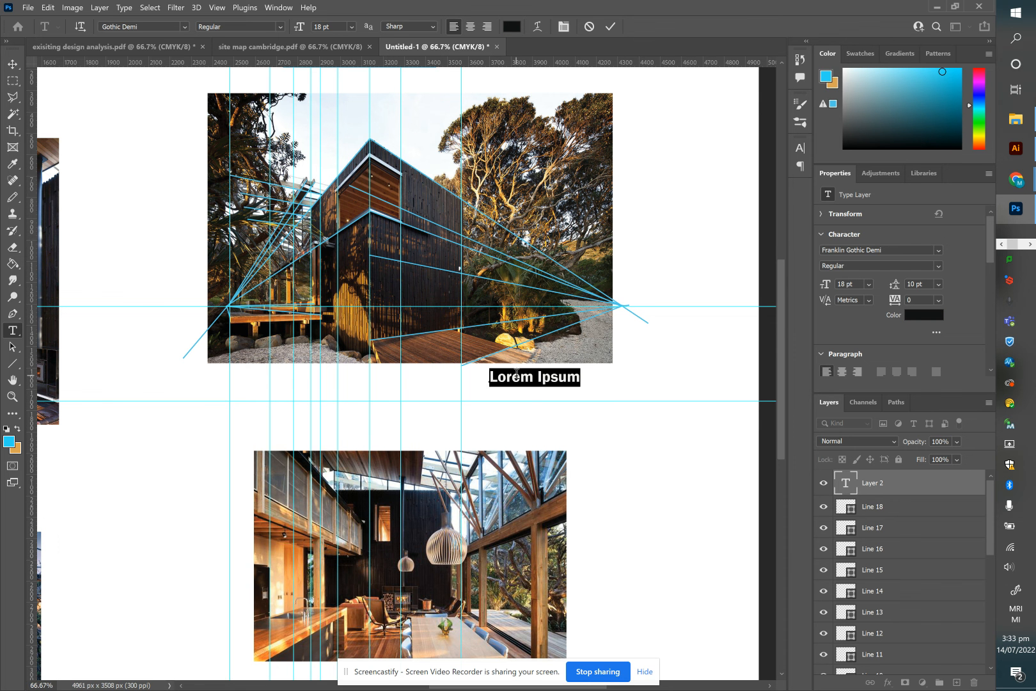
Enter the caption "2 point perspective exterior" and move it about 324 px left so it ends at the exterior photo's right edge
text(2 point )
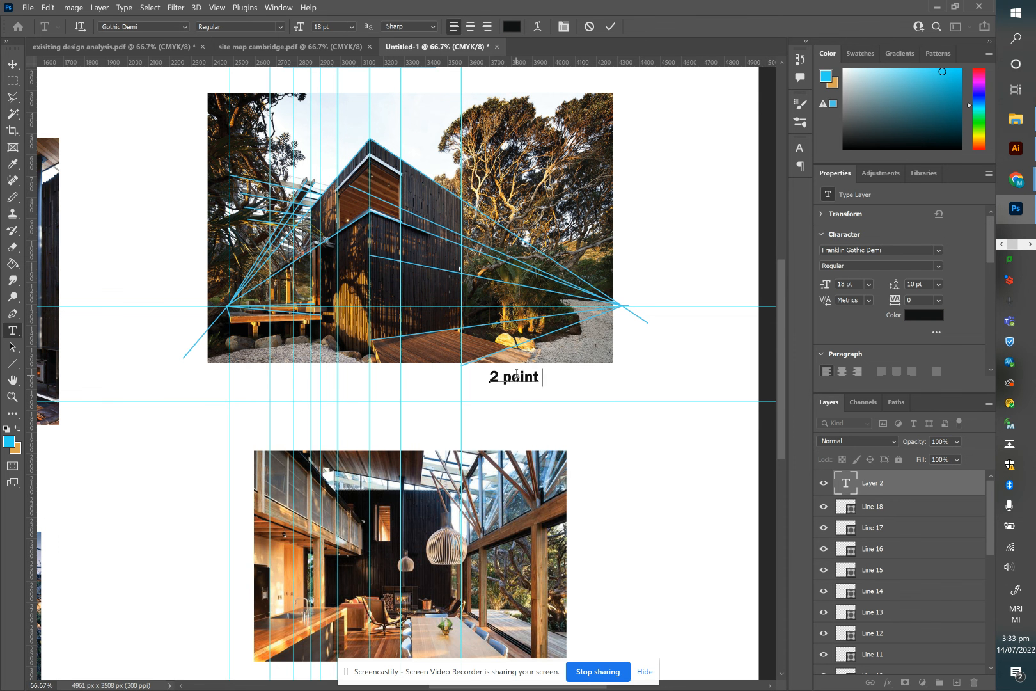
text(perspective)
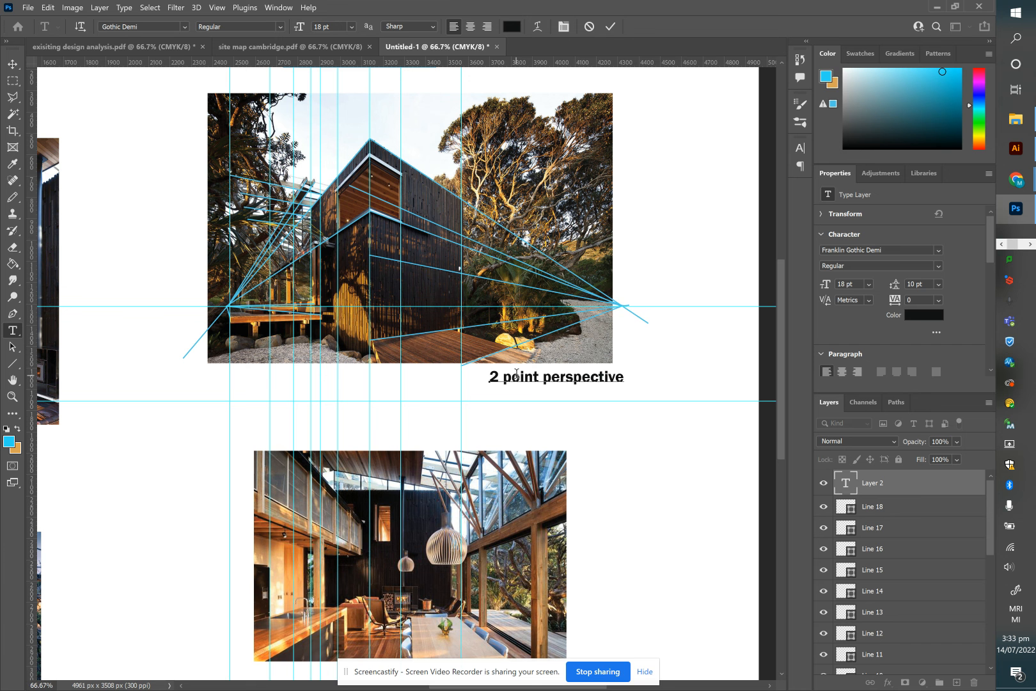
text( exterior)
click(12, 65)
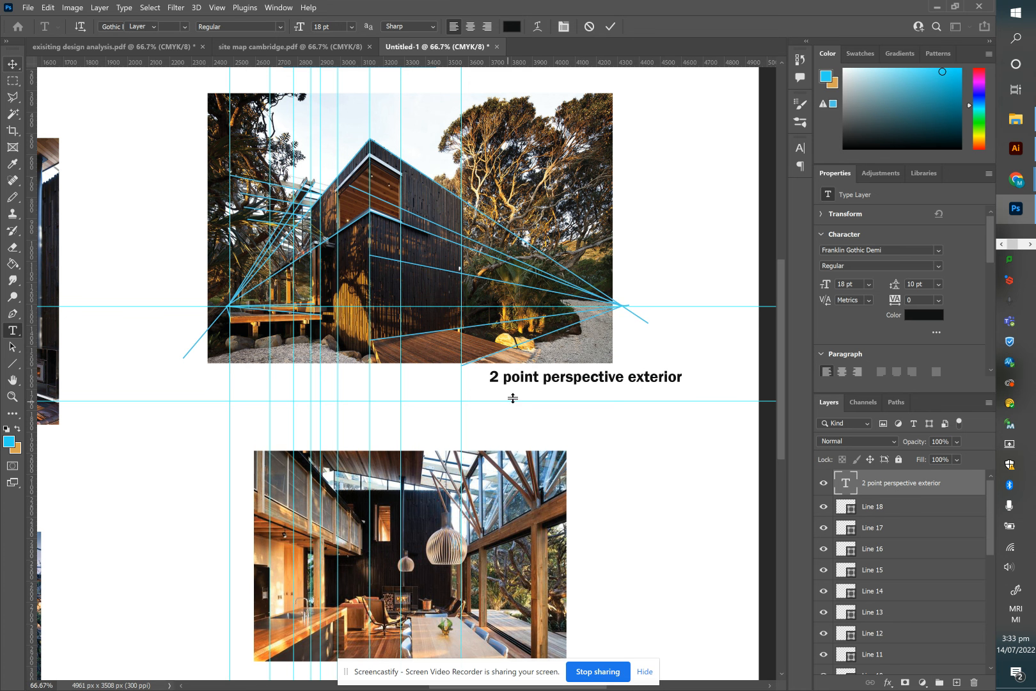
drag(515, 382, 448, 381)
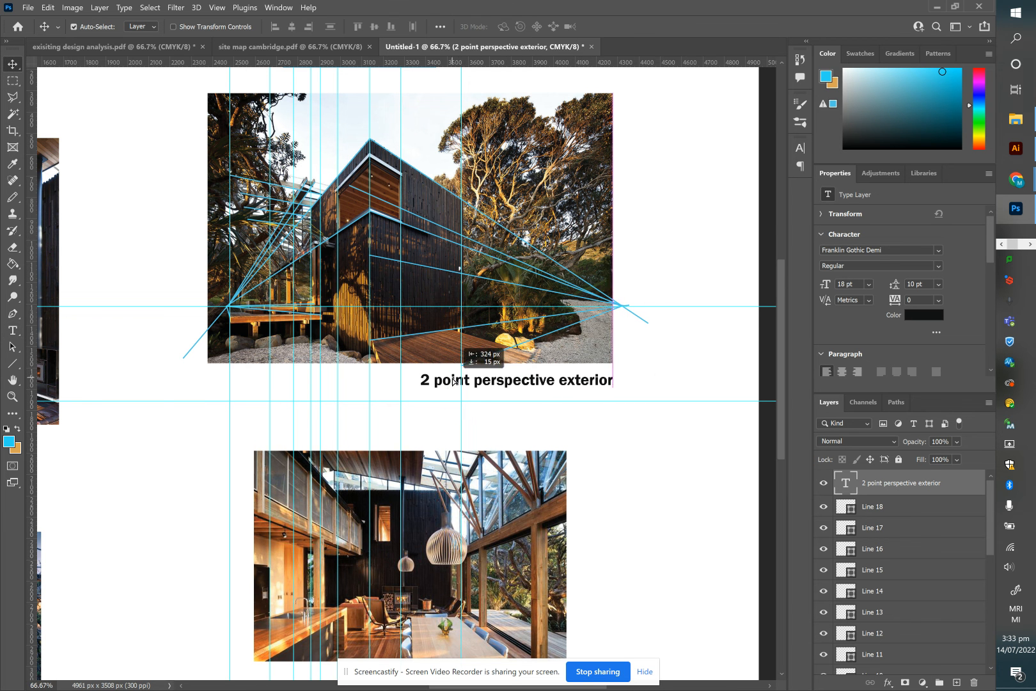
Set the exterior photo's caption to 12 pt Calibri
scroll(192, 275, right, 1)
scroll(192, 275, left, 3)
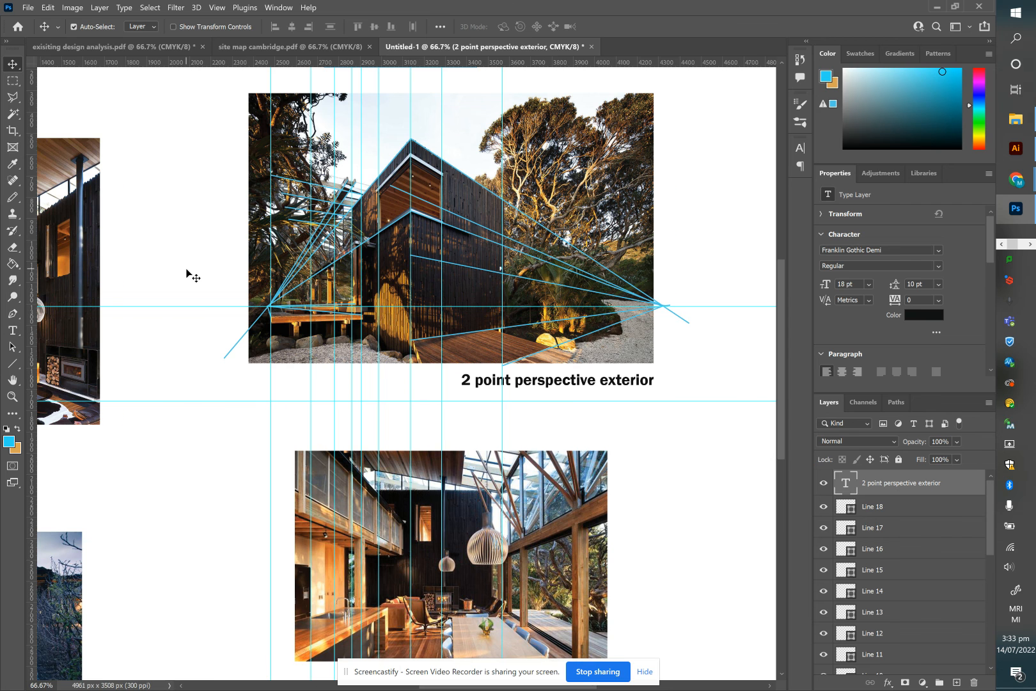
scroll(394, 333, left, 2)
click(14, 334)
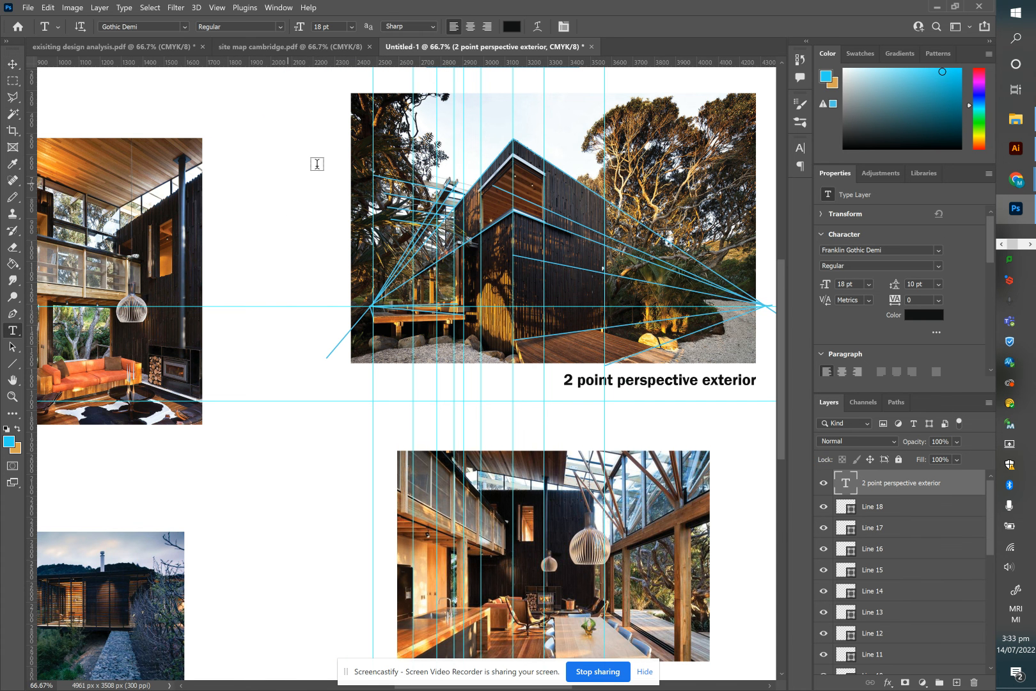
click(352, 27)
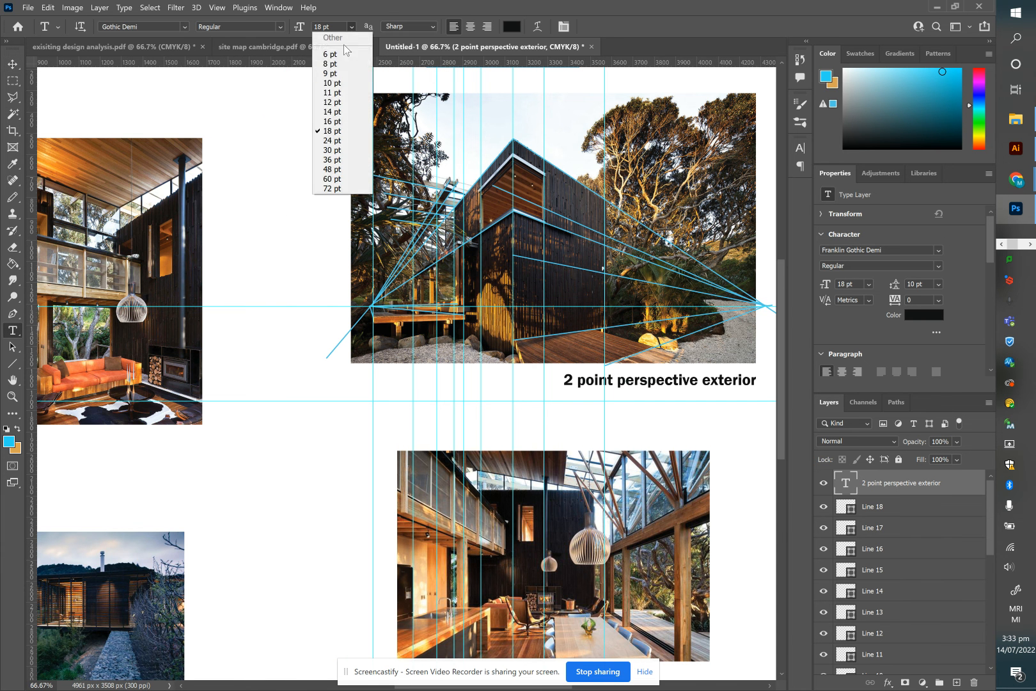
click(331, 102)
click(280, 27)
click(183, 28)
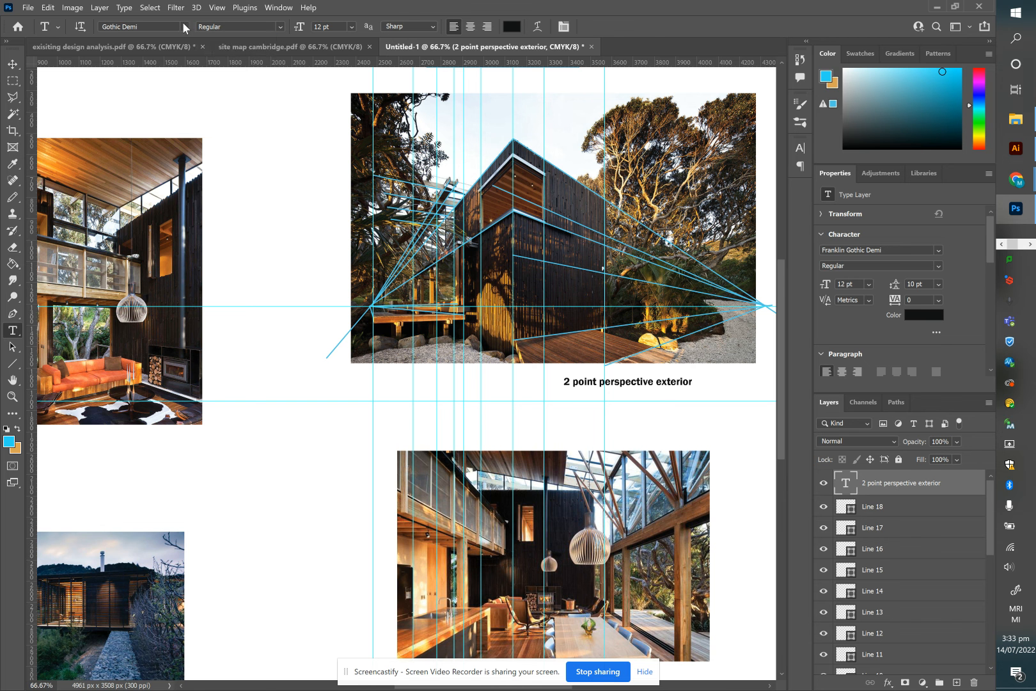
click(183, 27)
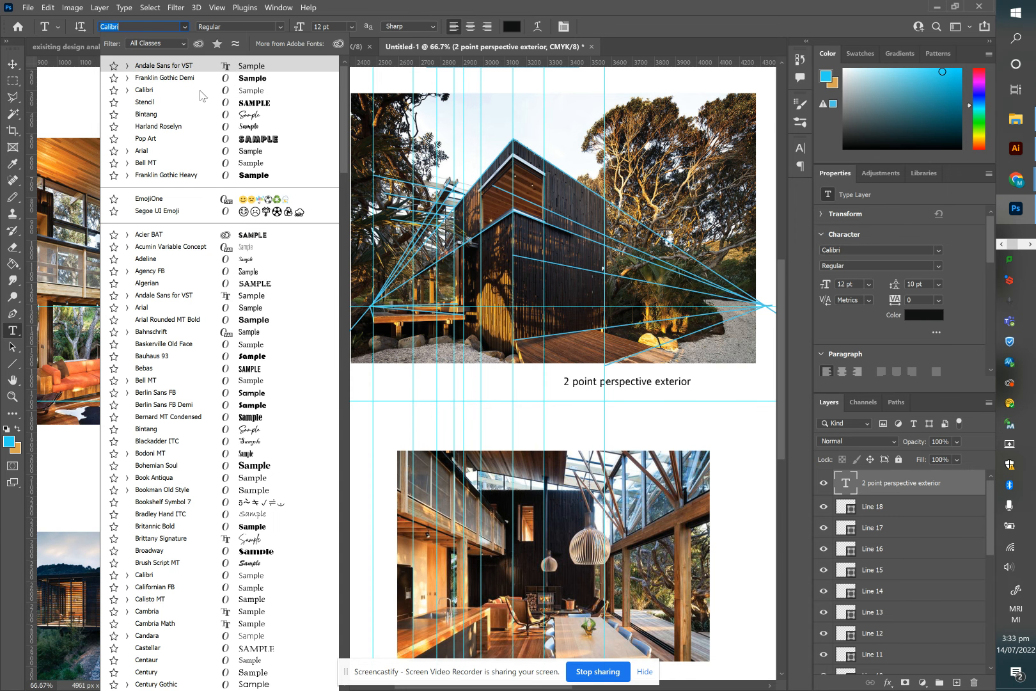
click(155, 89)
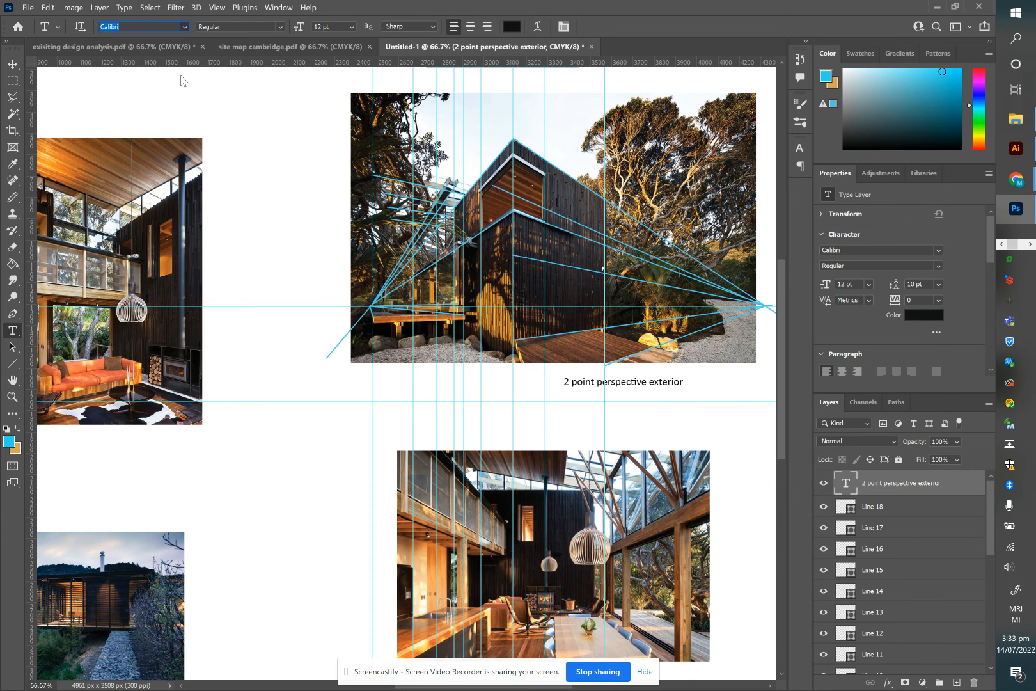
Add the two-line note "beams above deck are sloped, not meeting the right hand vanishing point" and move it below the exterior photo's lower-left corner
click(316, 208)
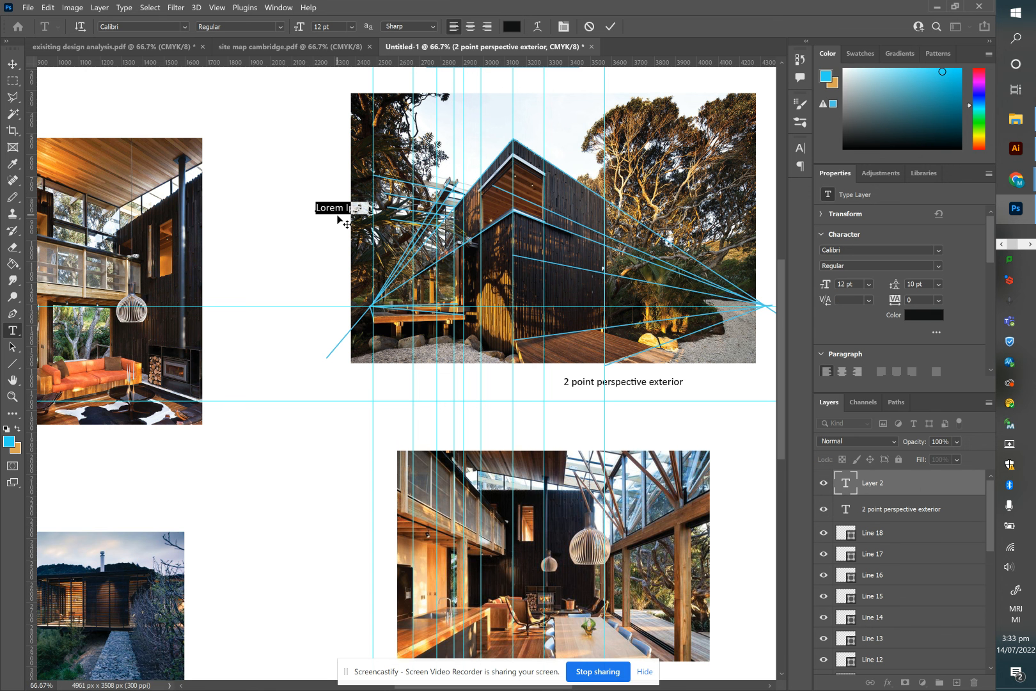
text(beams a)
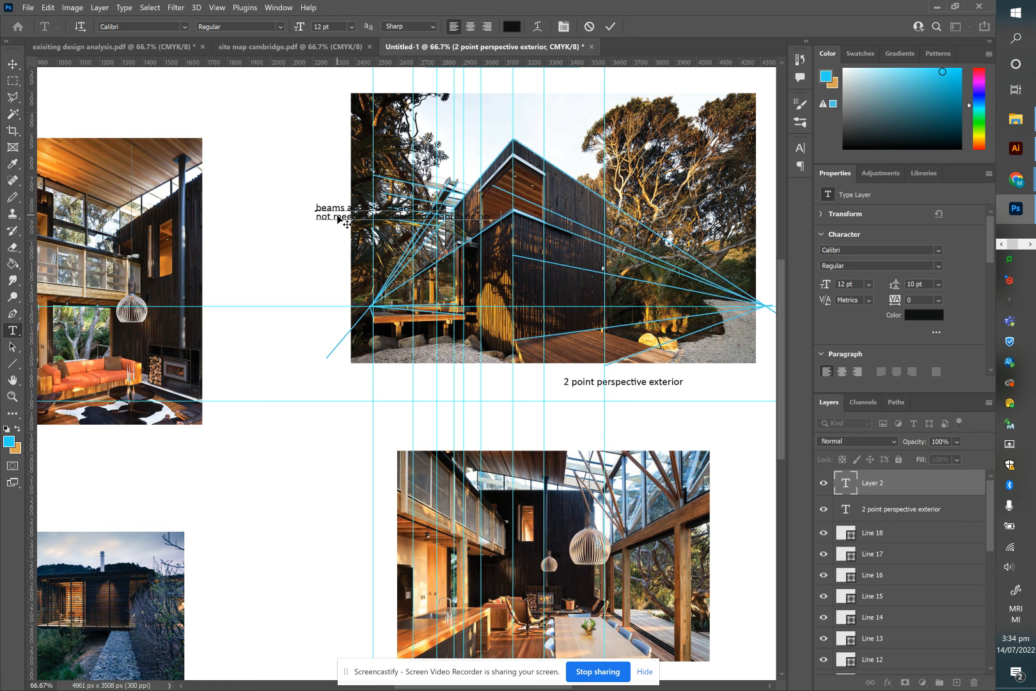
key(ctrl+Return)
drag(333, 218, 298, 390)
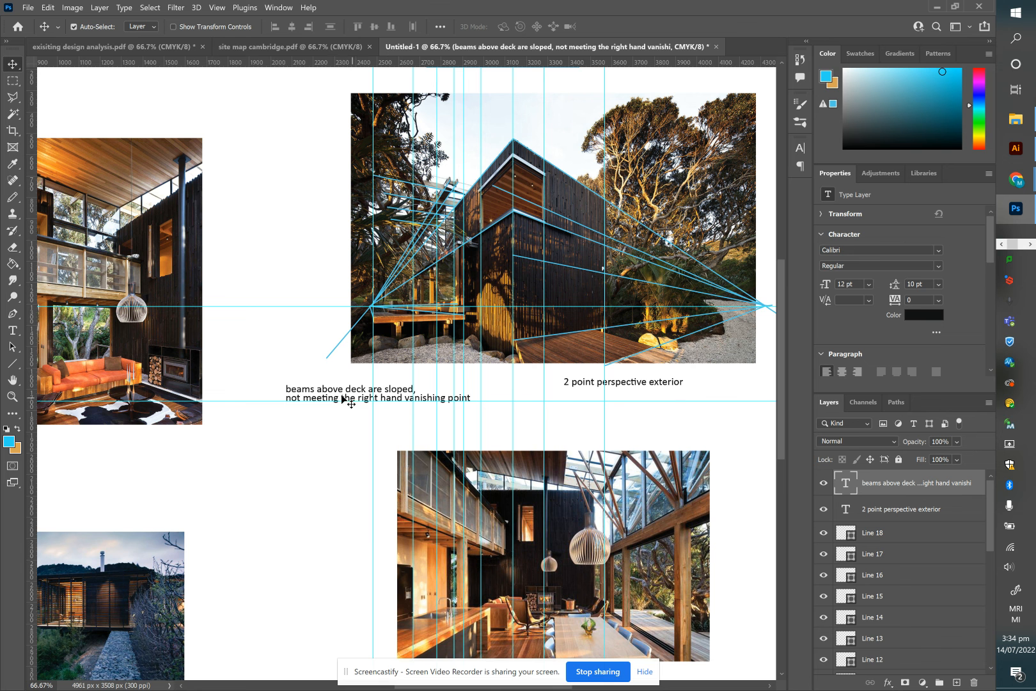
drag(299, 390, 341, 393)
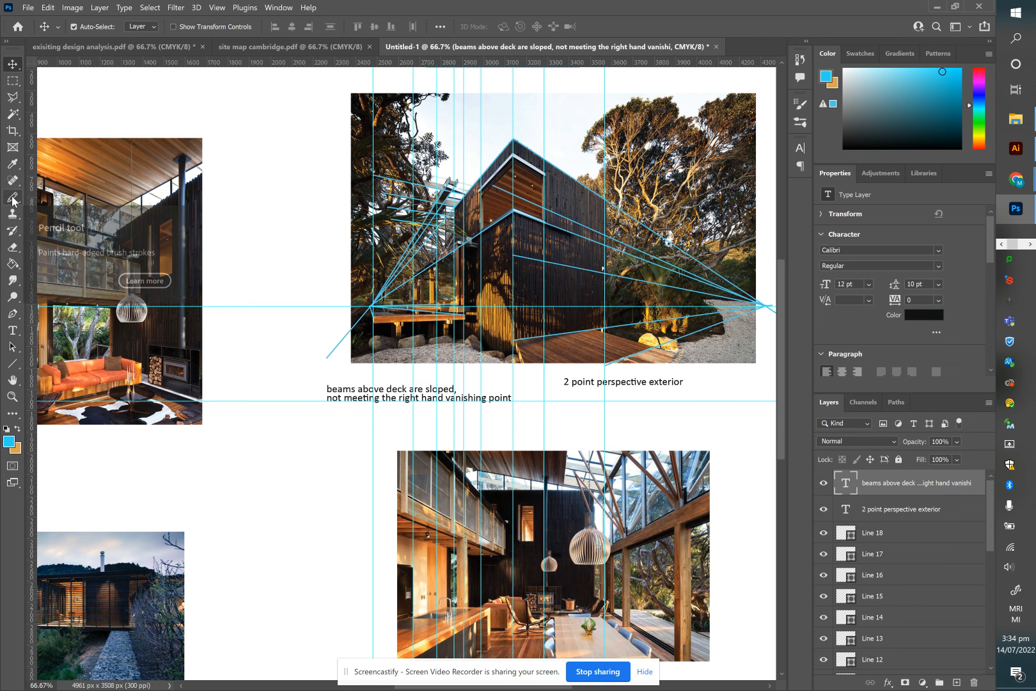
click(11, 367)
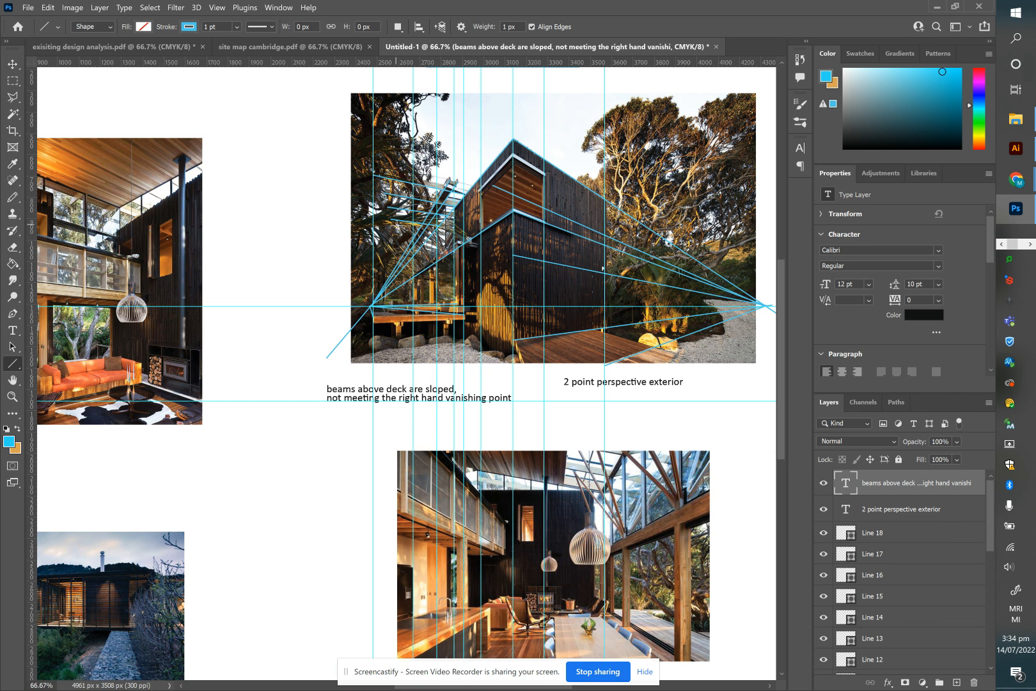
click(12, 65)
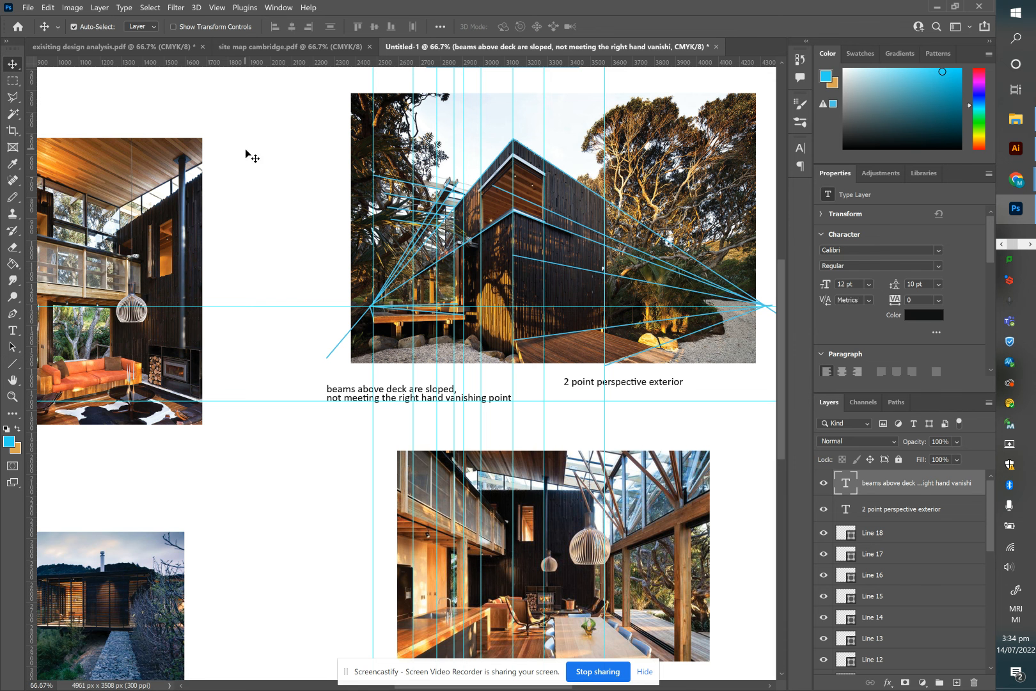
click(557, 403)
click(12, 363)
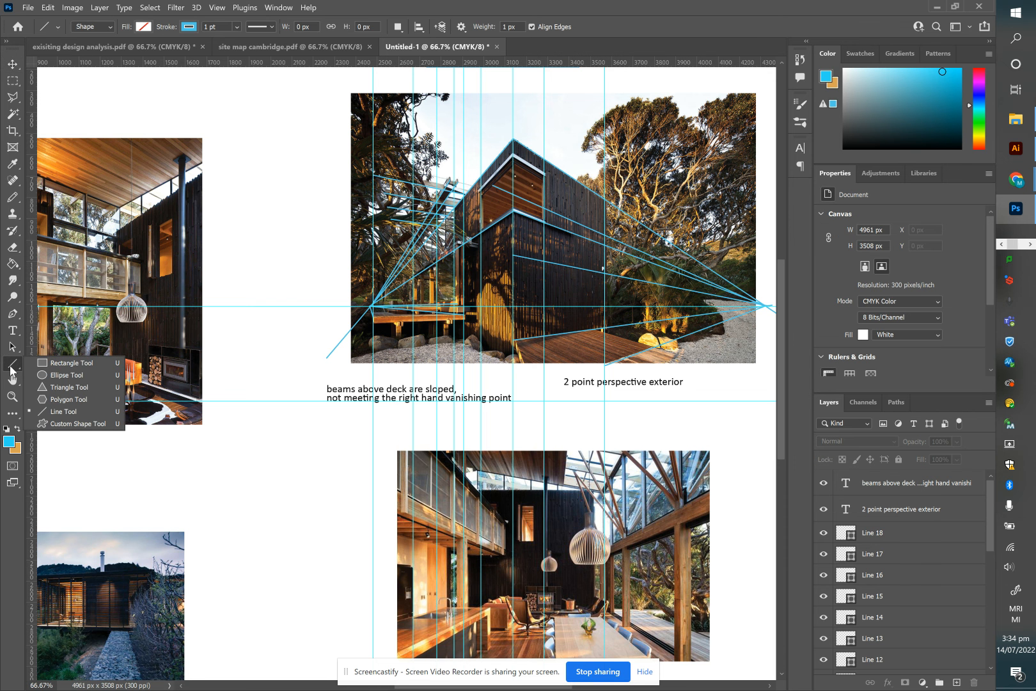
Create a new layer and make a rectangular selection about 743 × 107 px across the exterior photo's left edge, above the pergola beams
click(13, 80)
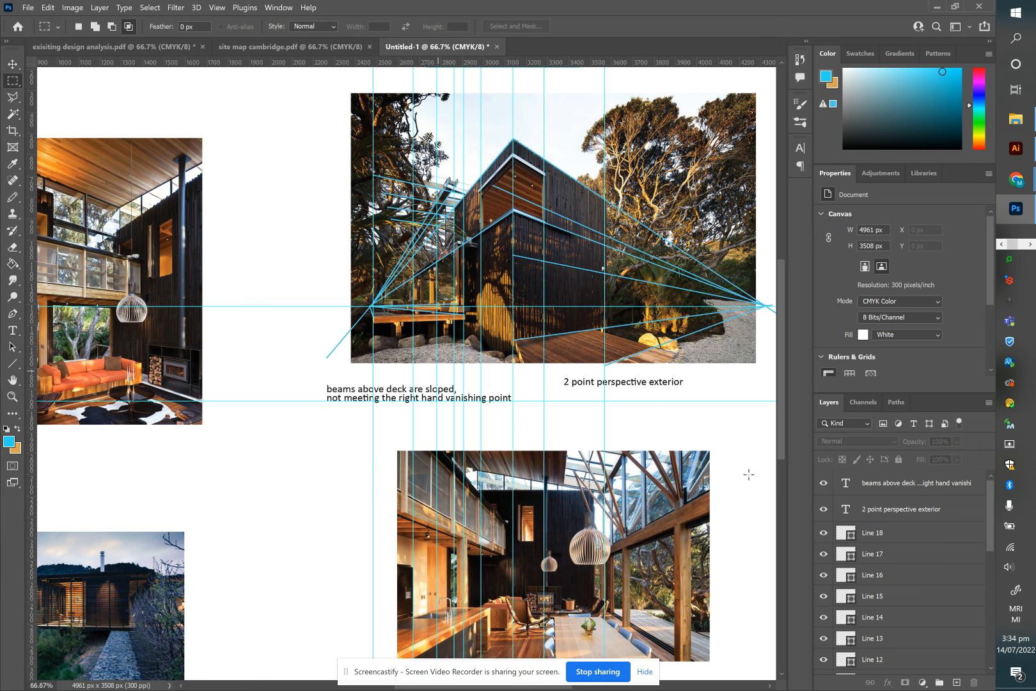
click(957, 684)
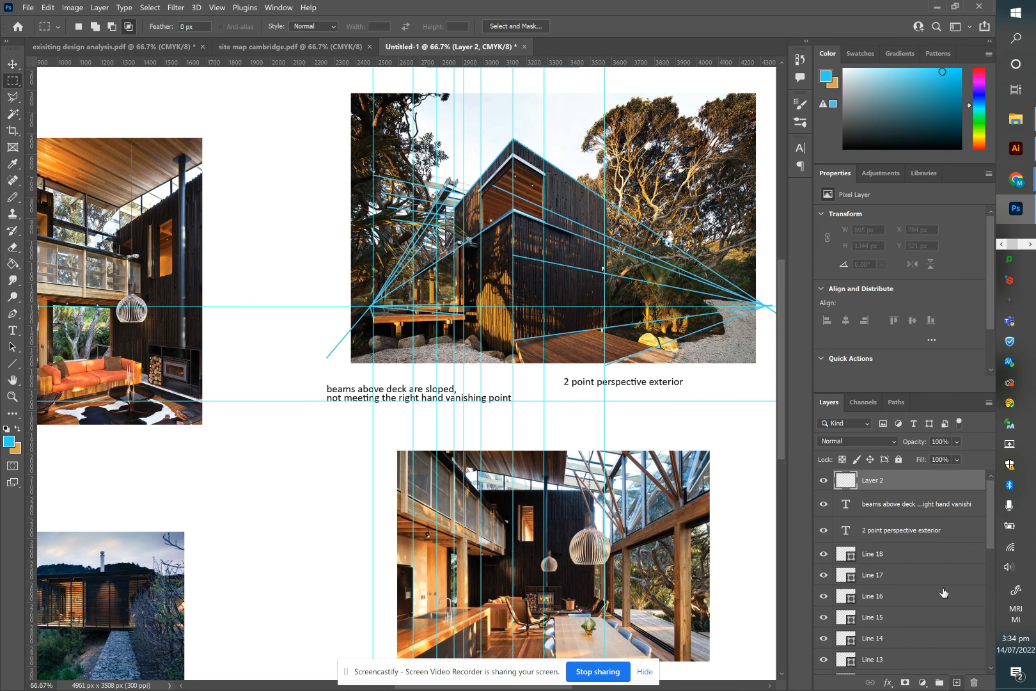
drag(306, 146, 464, 169)
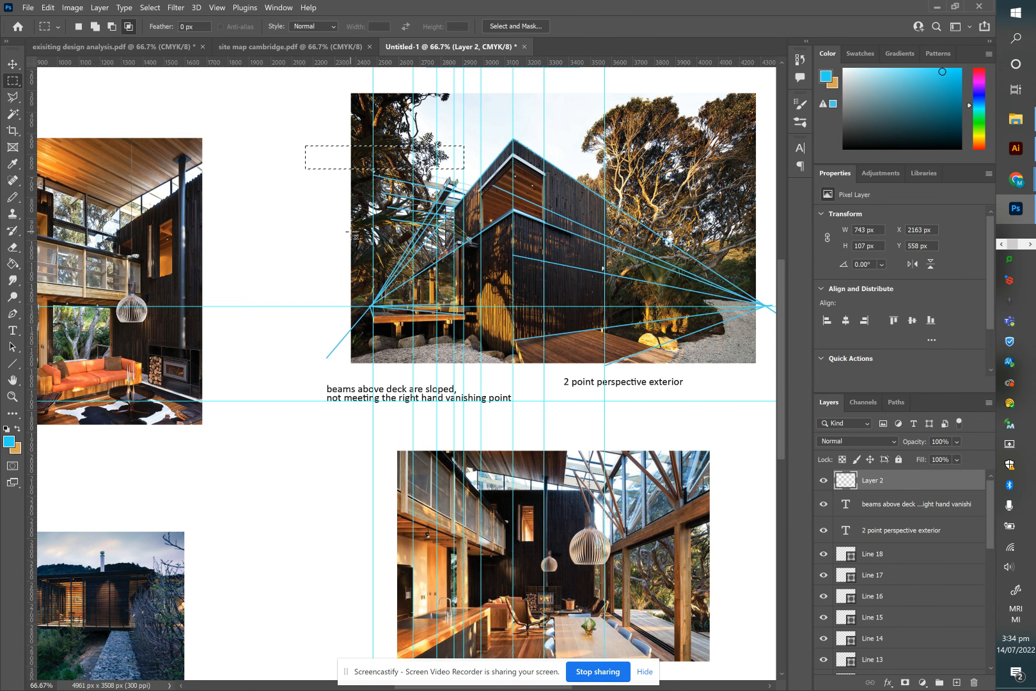
Fill the rectangular selection with a muted blue-grey, deselect it, and lower the layer's opacity to 52%
click(9, 442)
drag(395, 367, 291, 370)
click(566, 310)
click(12, 263)
click(312, 156)
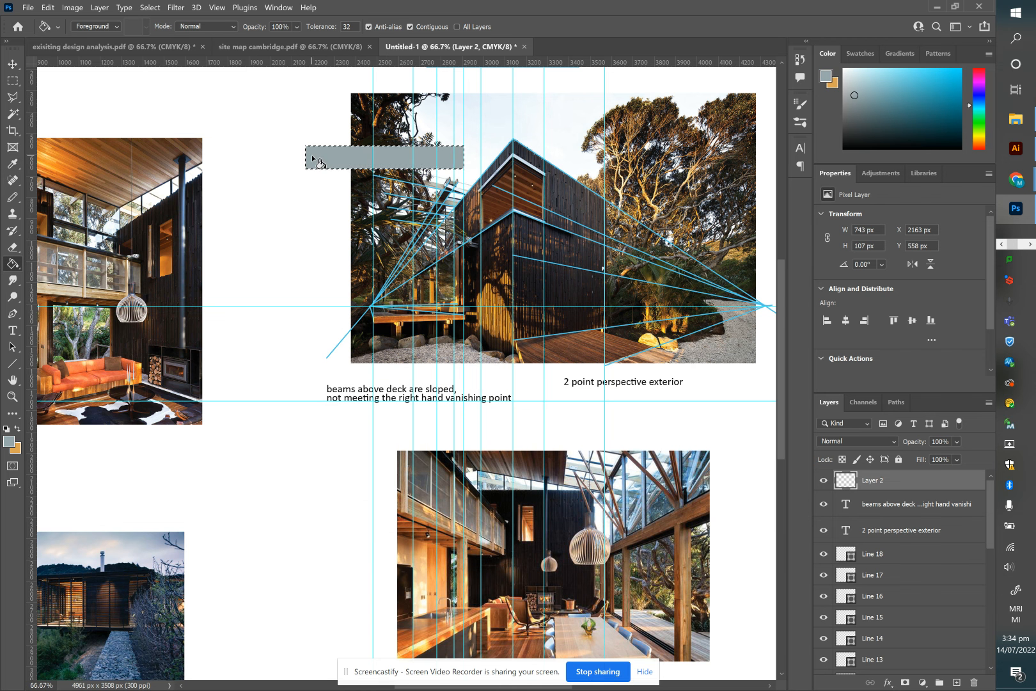
key(ctrl+d)
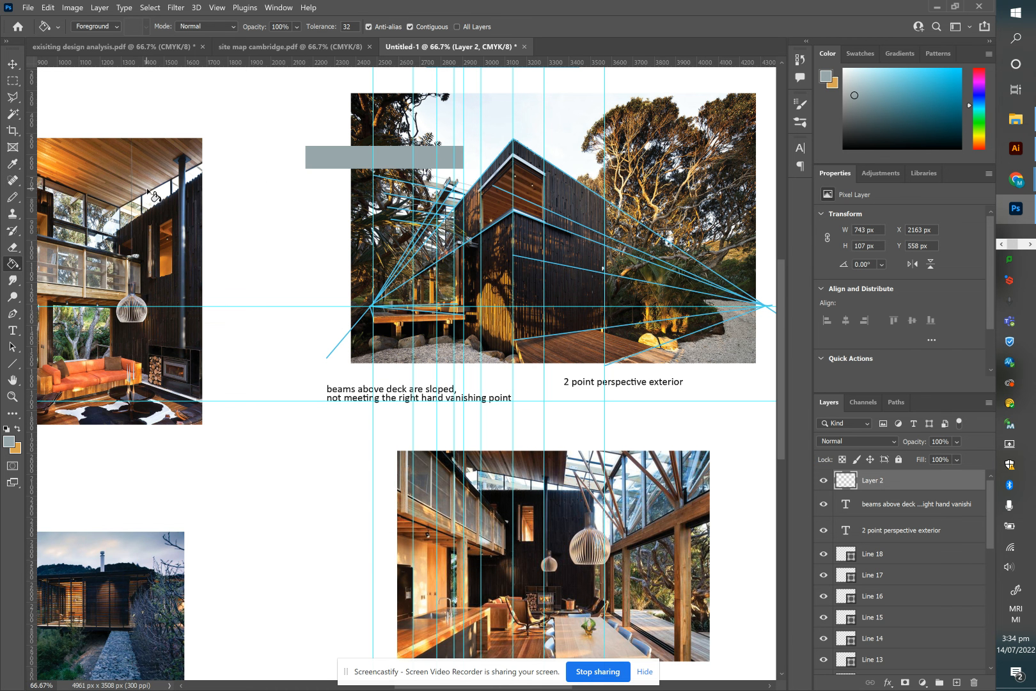
click(956, 442)
drag(989, 457, 959, 457)
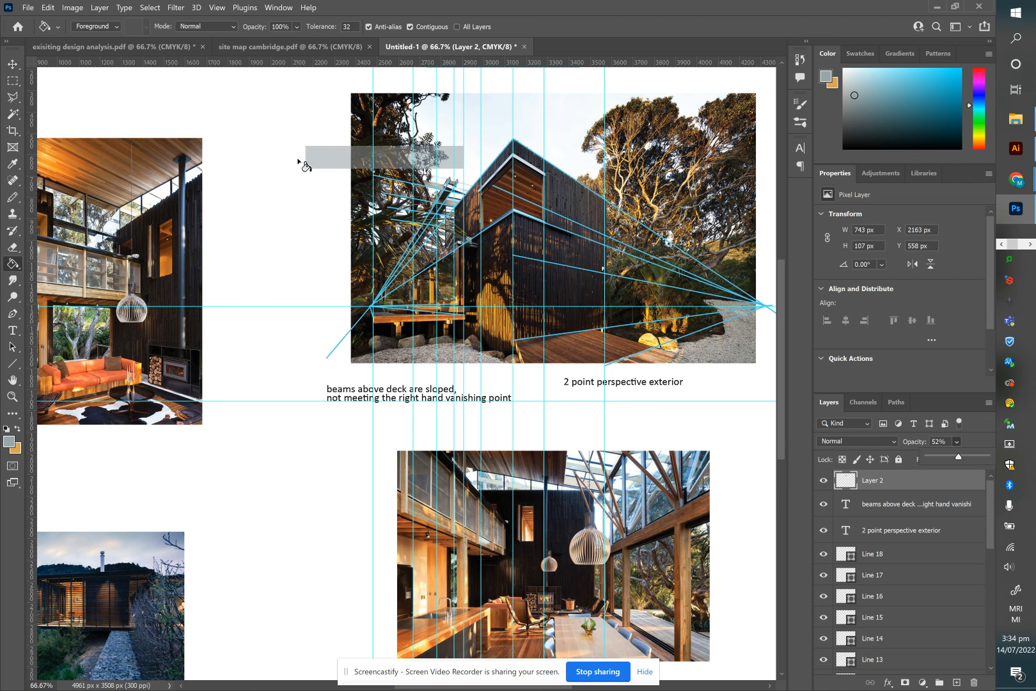
Move the sloped-beams note onto the translucent grey rectangle and bring its text layer above the rectangle's layer
click(12, 64)
drag(340, 389, 320, 156)
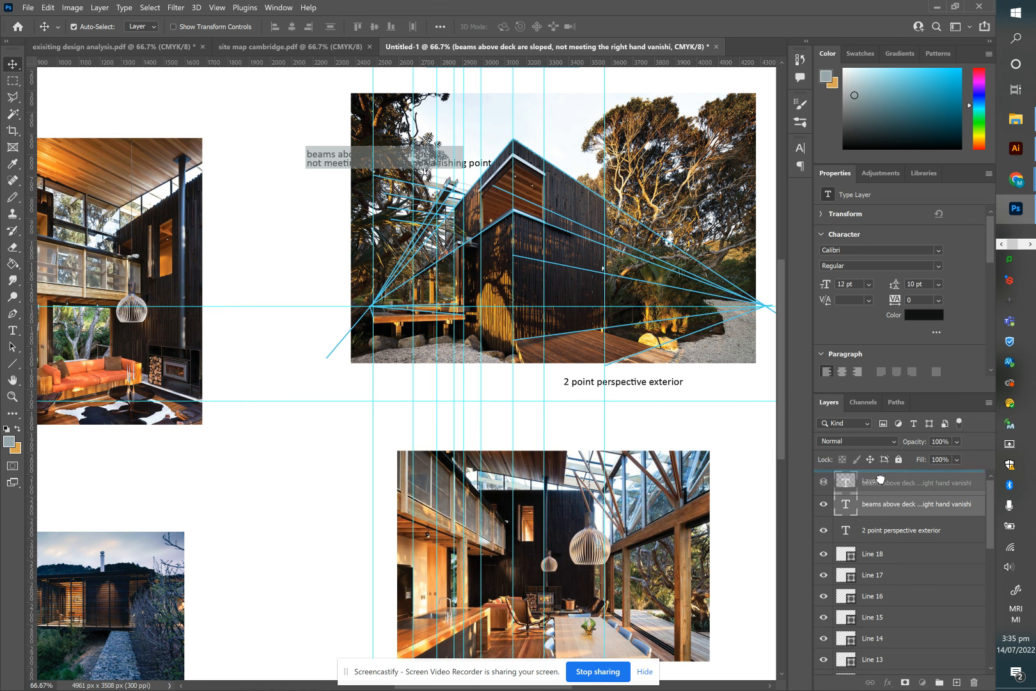
drag(881, 477, 880, 476)
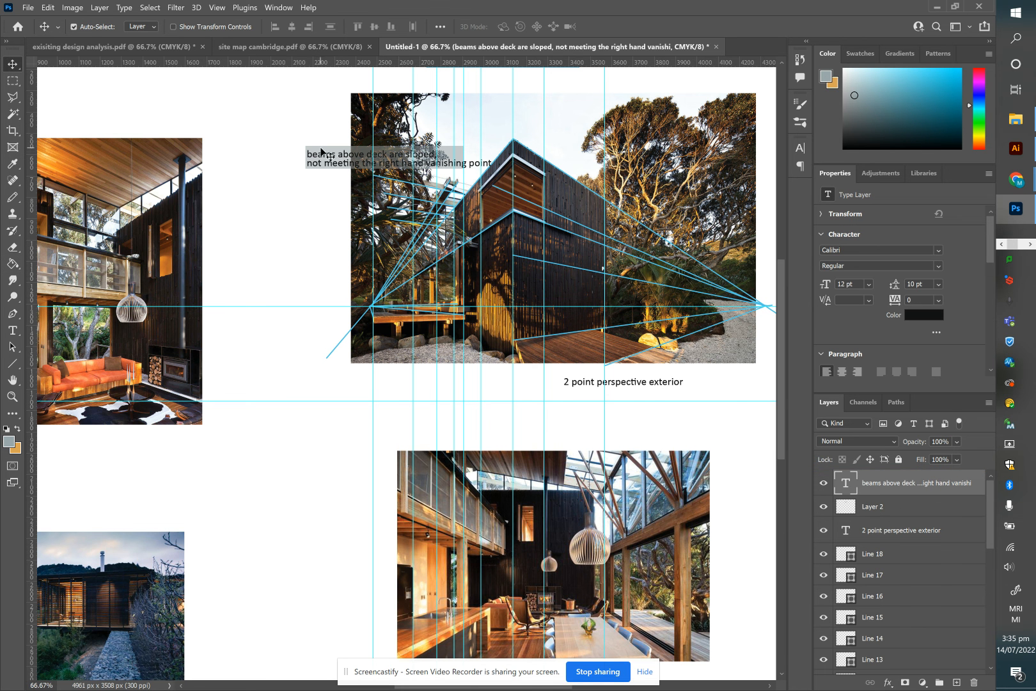
Shift the sloped-beams note slightly to the left and move the "2 point perspective exterior" caption directly under the exterior photo's lower-right corner
drag(332, 160, 314, 158)
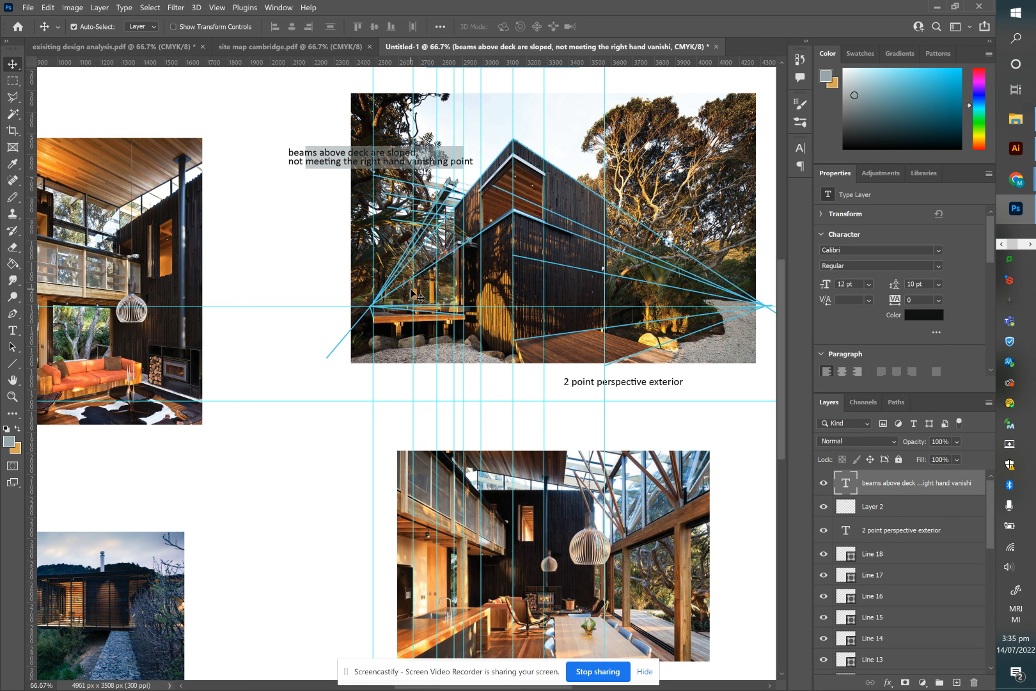
scroll(413, 293, left, 2)
scroll(413, 293, right, 5)
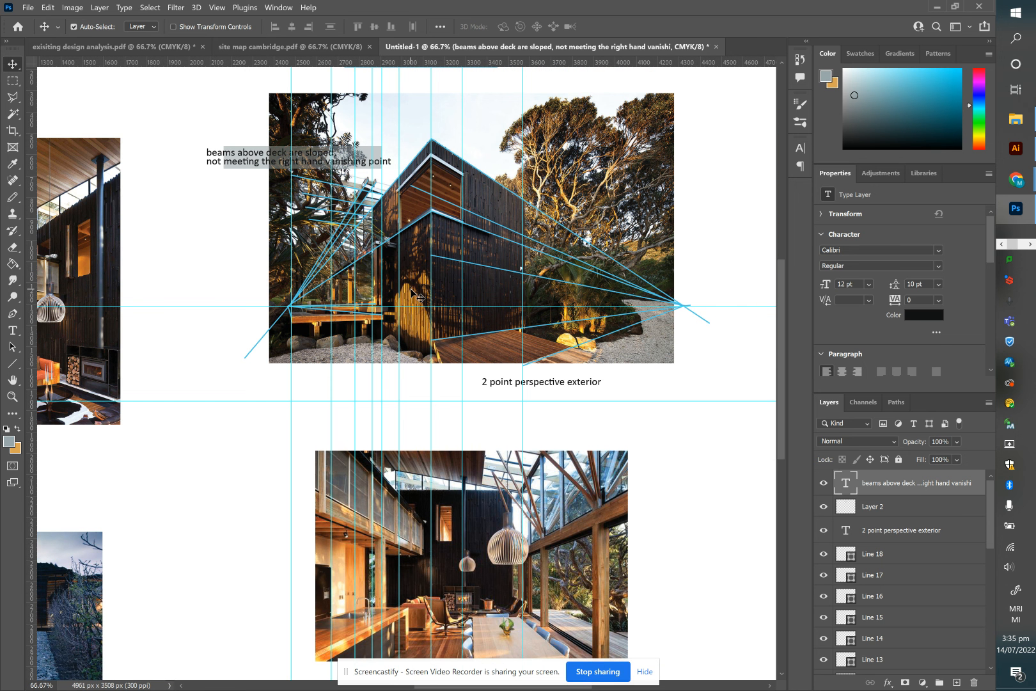
click(12, 364)
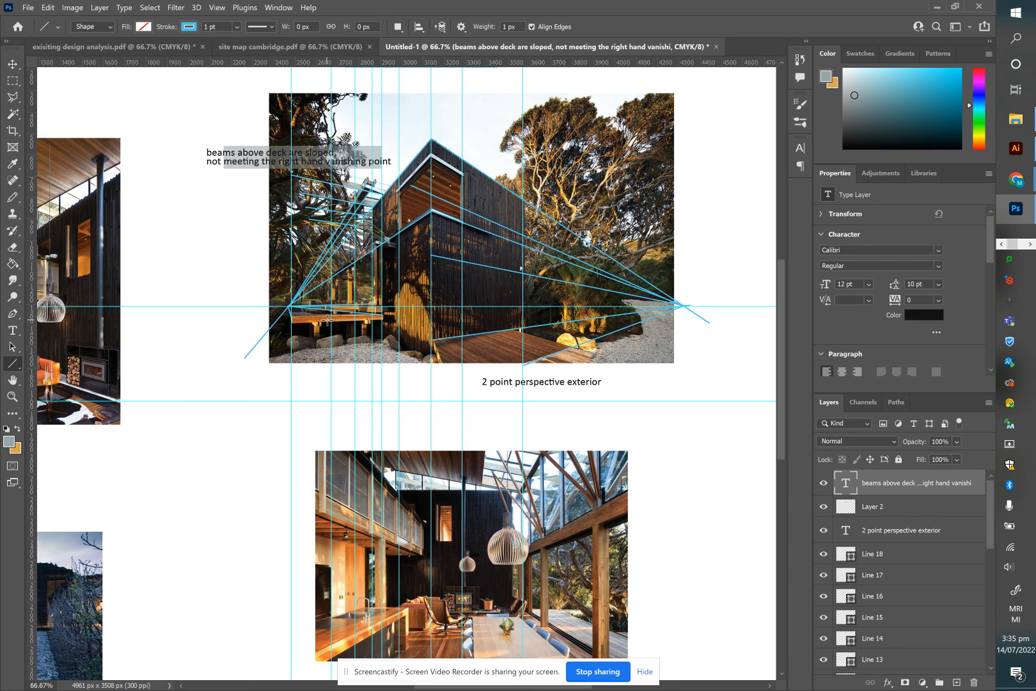
click(12, 64)
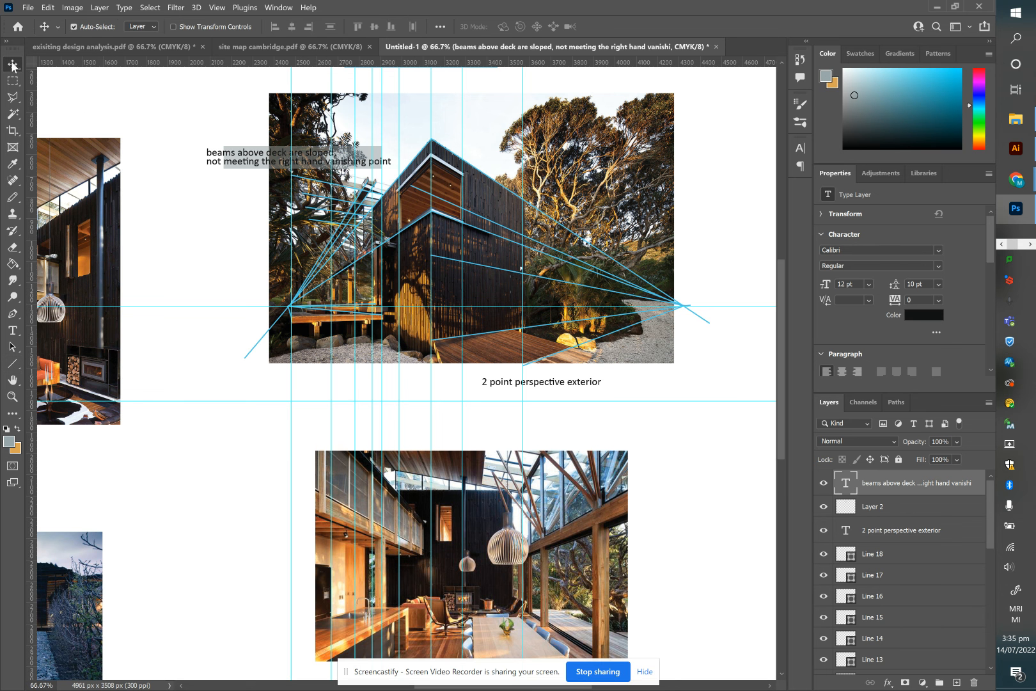
drag(548, 383, 624, 377)
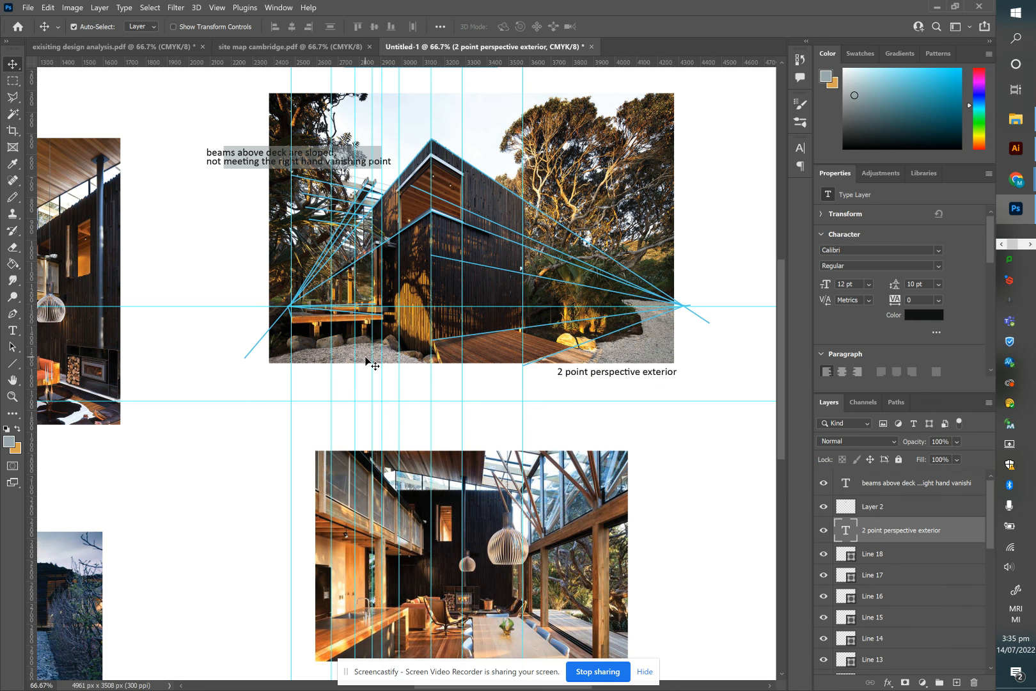
scroll(365, 362, left, 1)
scroll(367, 362, down, 3)
scroll(366, 363, down, 4)
scroll(365, 358, up, 5)
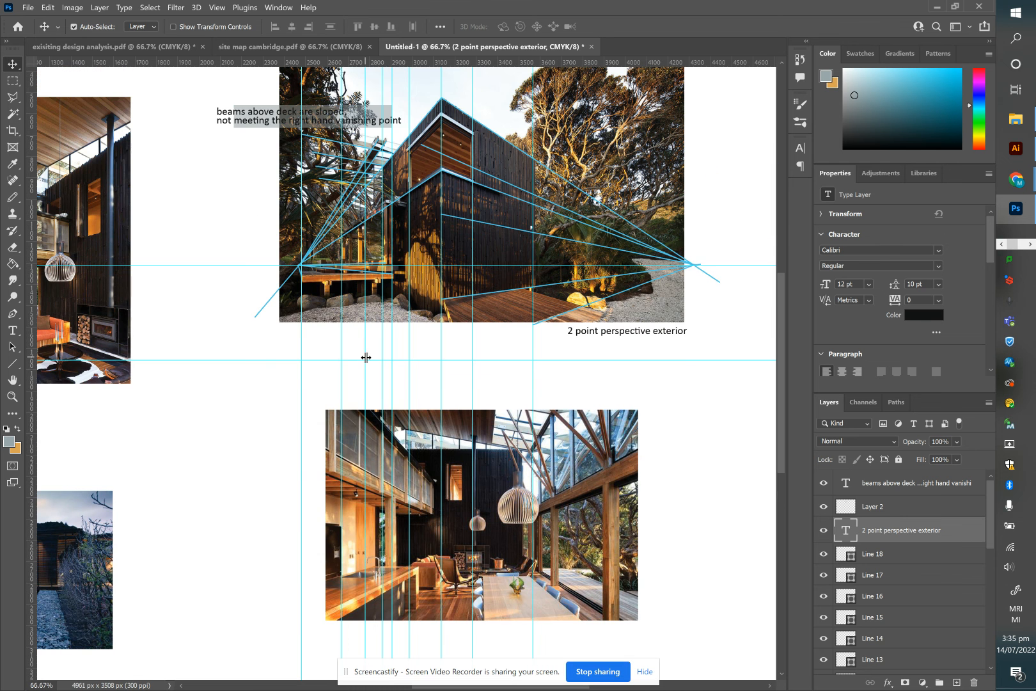
Hide the guides so only the drawn perspective lines overlay the exterior photo
click(220, 9)
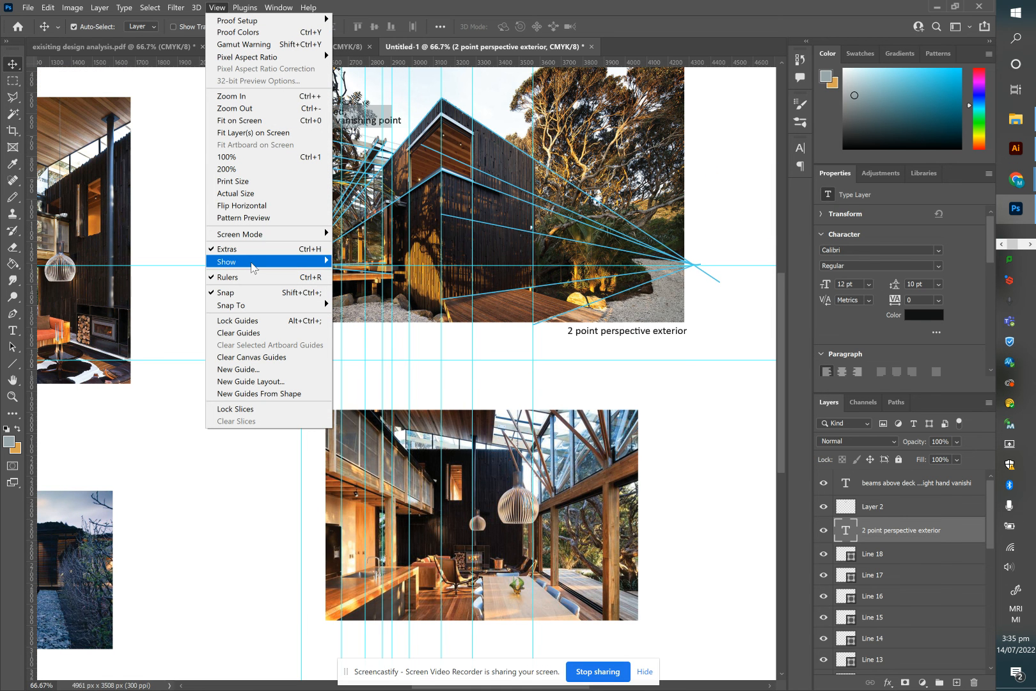
mouse_move(253, 268)
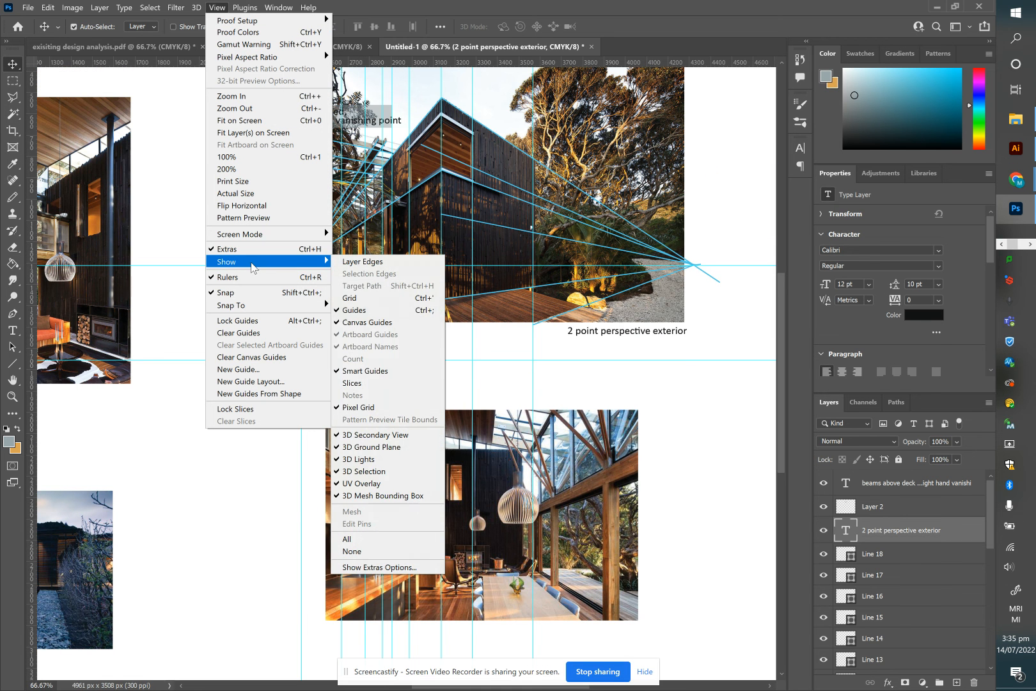
click(356, 311)
scroll(221, 296, right, 2)
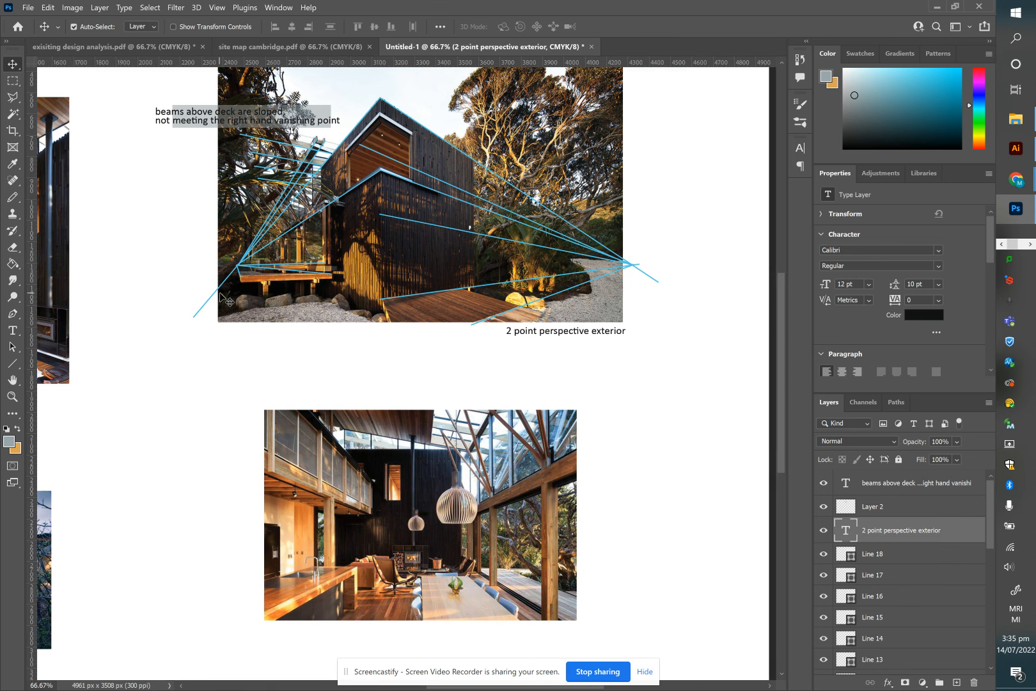
scroll(219, 294, left, 2)
scroll(220, 295, up, 3)
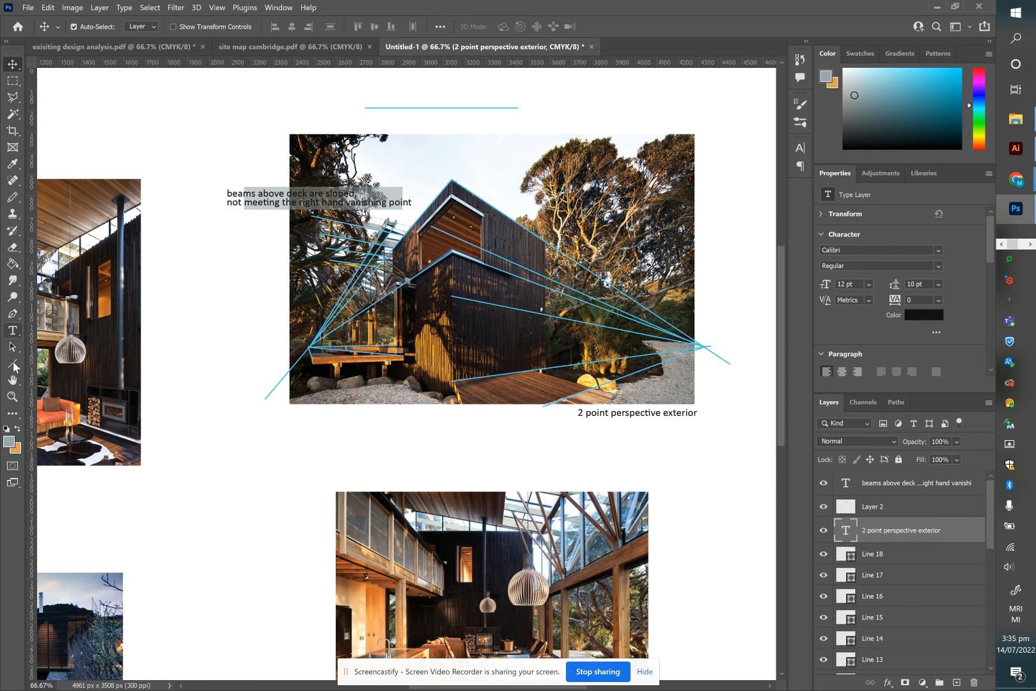
Draw vertical blue lines about 1106 px and 665 px long on the house's front and right corners, plus two short ones at the pergola and deck
click(12, 363)
drag(451, 176, 451, 412)
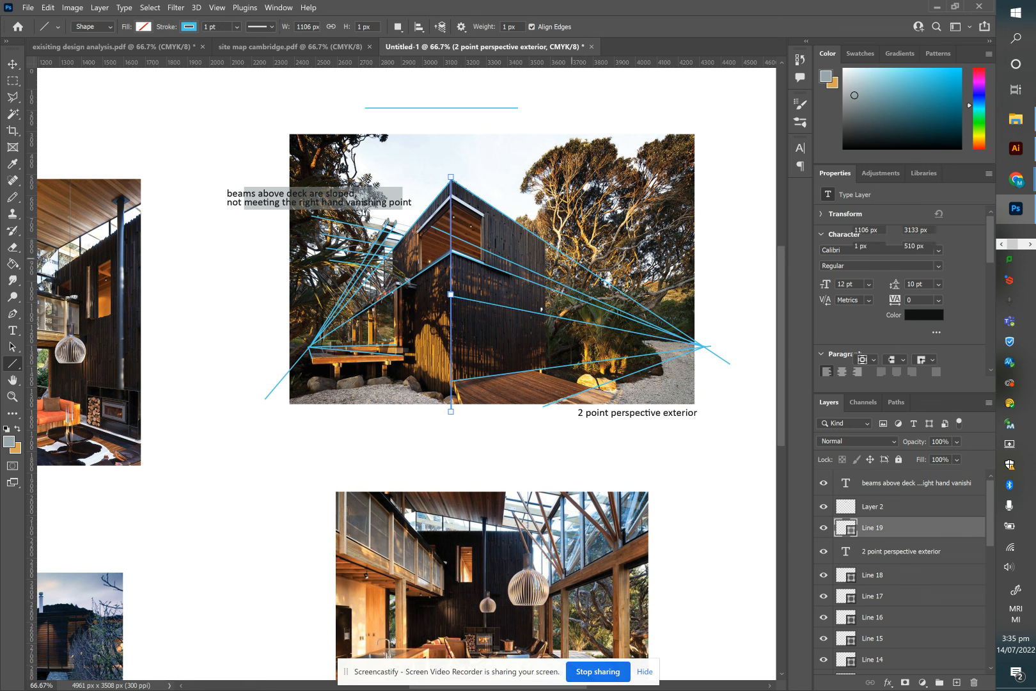
drag(545, 241, 545, 374)
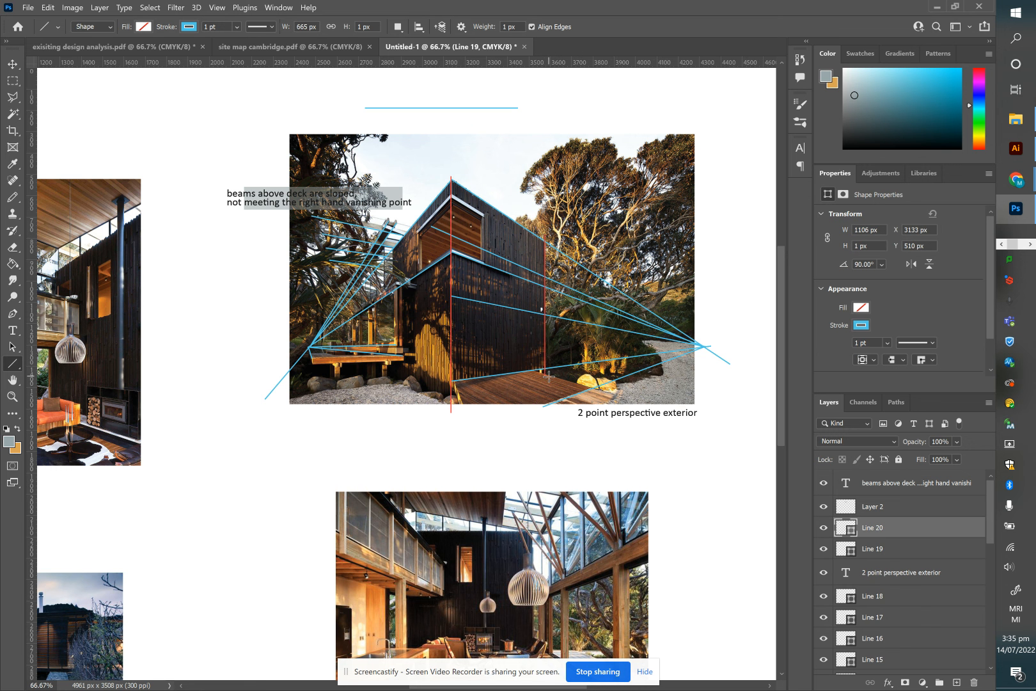
mouse_move(389, 246)
mouse_down()
mouse_move(392, 298)
mouse_move(352, 329)
mouse_move(352, 365)
mouse_up()
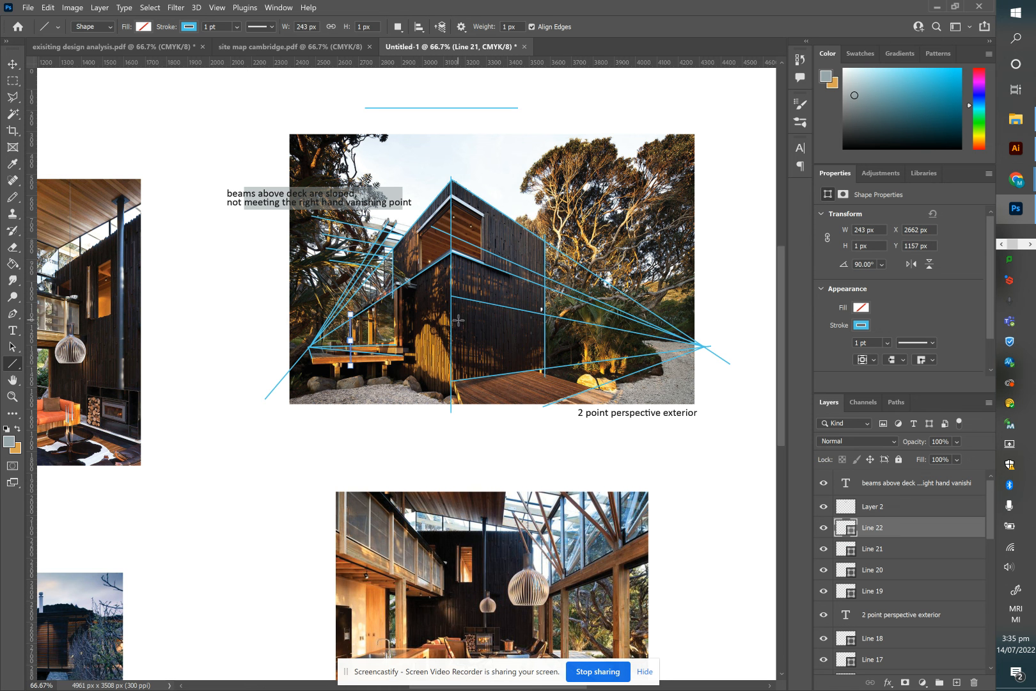
click(12, 64)
click(97, 104)
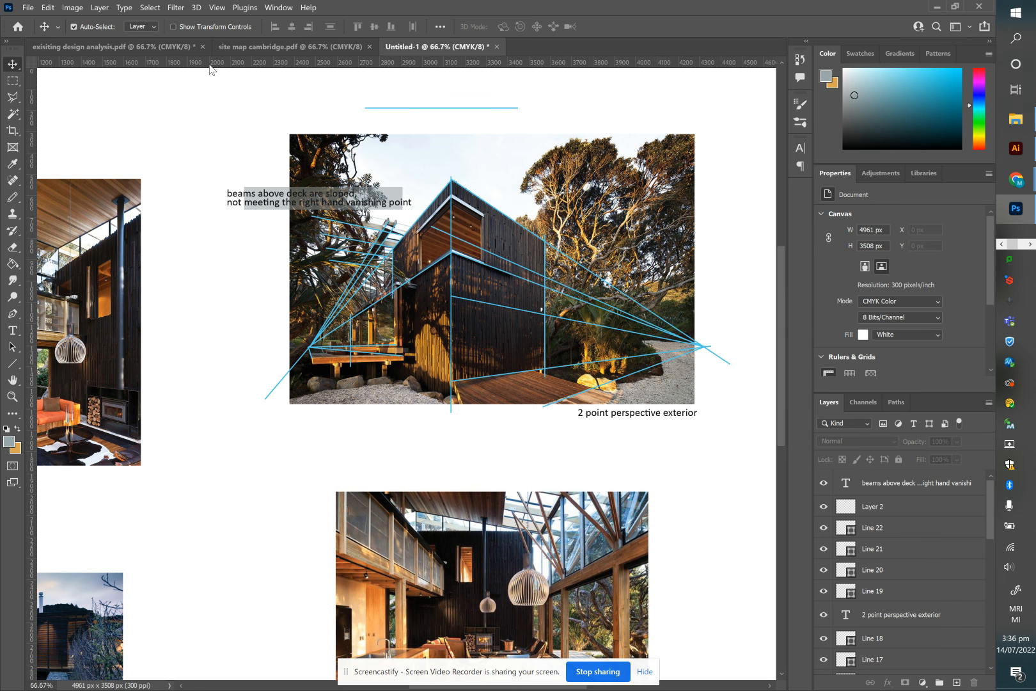
Show the guides again and draw a horizontal blue horizon line about 2146 px long through both vanishing points, declining Sticky Keys
key(ctrl+semicolon)
click(8, 366)
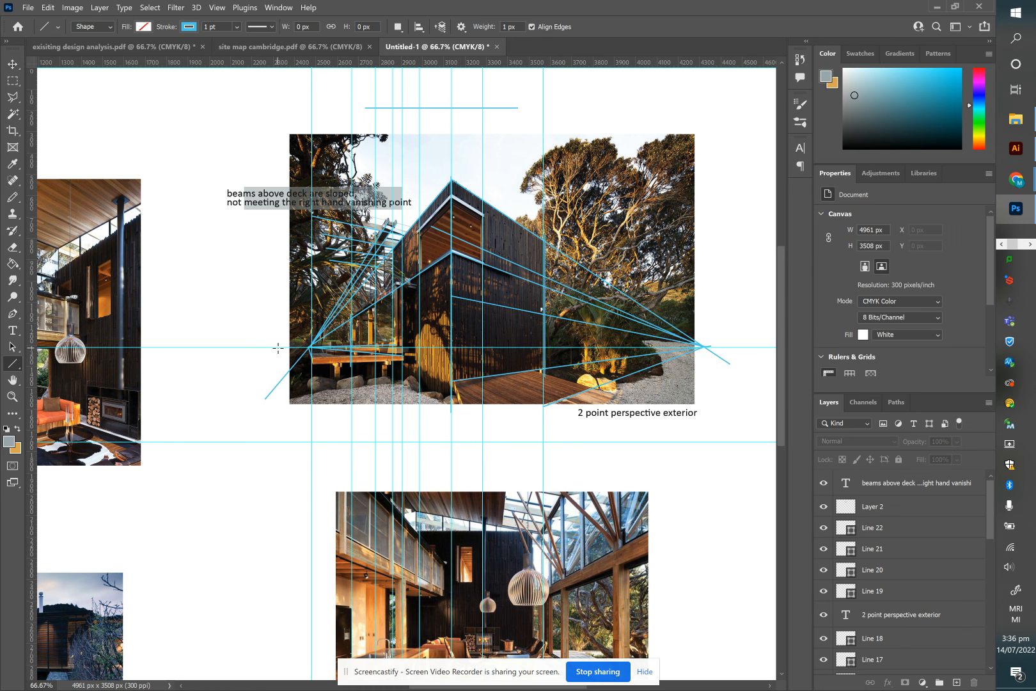
drag(277, 347, 734, 348)
key(shift)
key(shift)
key(shift)
key(shift)
key(shift)
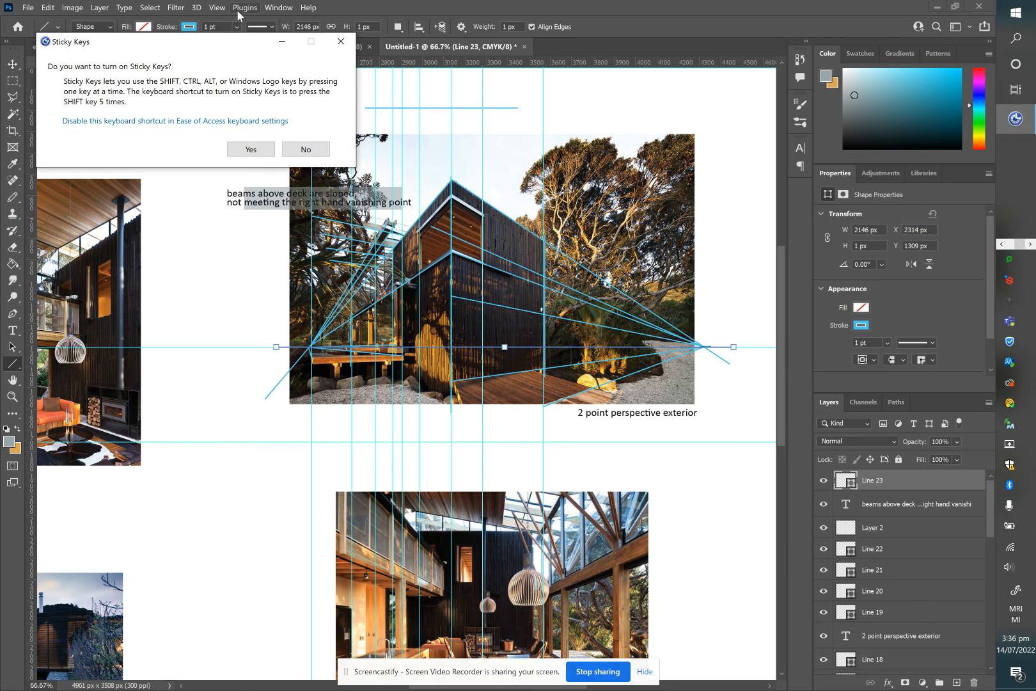
click(325, 150)
Hide the guides again and deselect the horizon line to review the finished exterior perspective
click(217, 7)
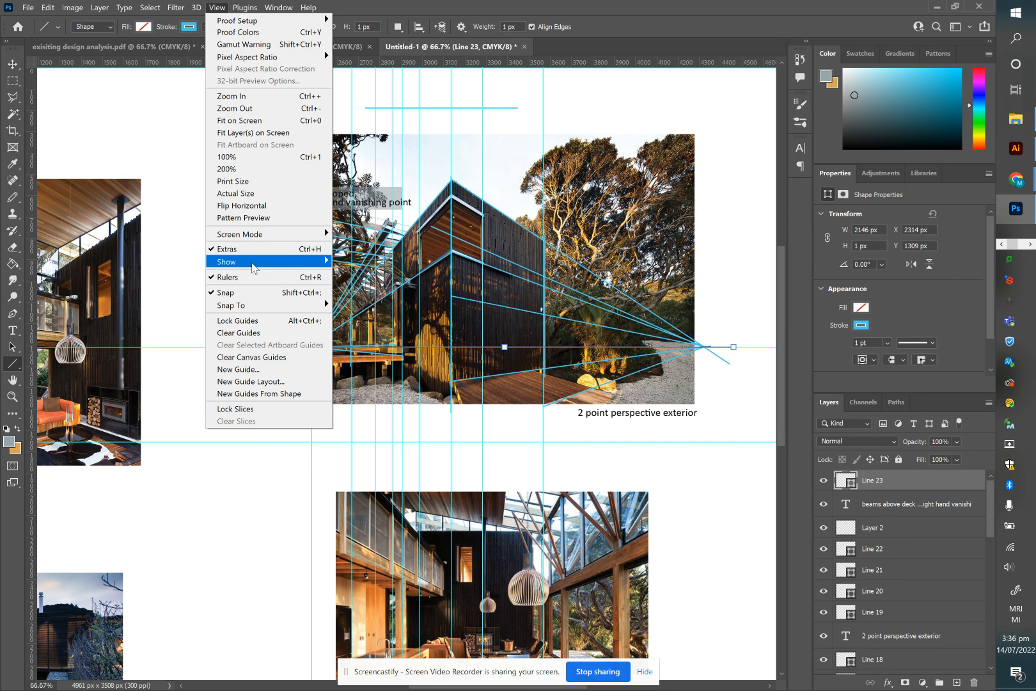
mouse_move(274, 266)
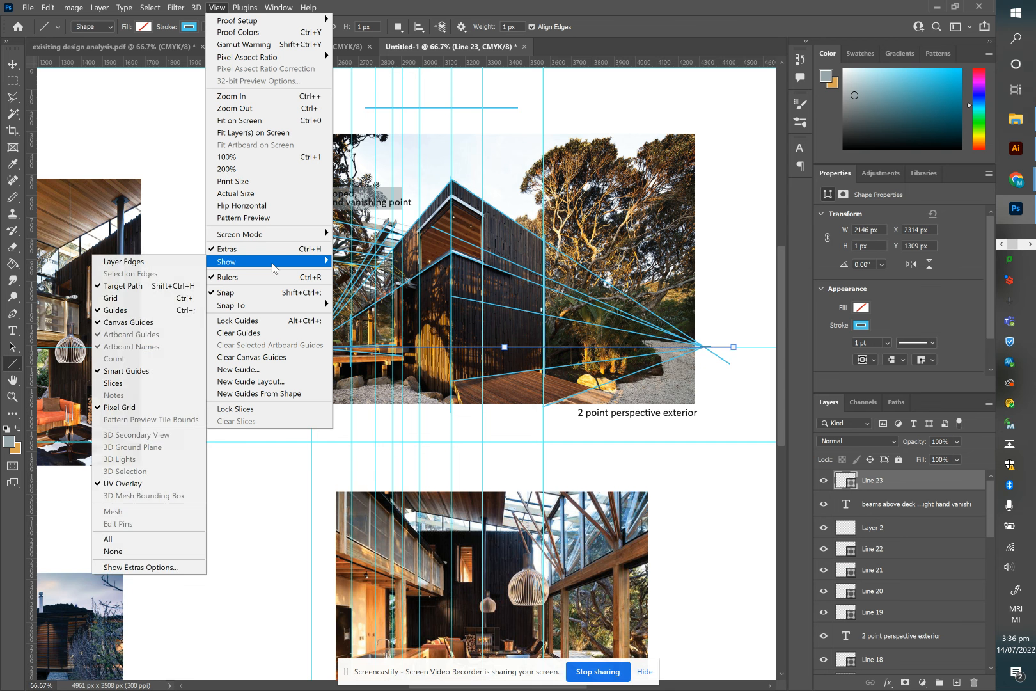
click(150, 309)
click(12, 64)
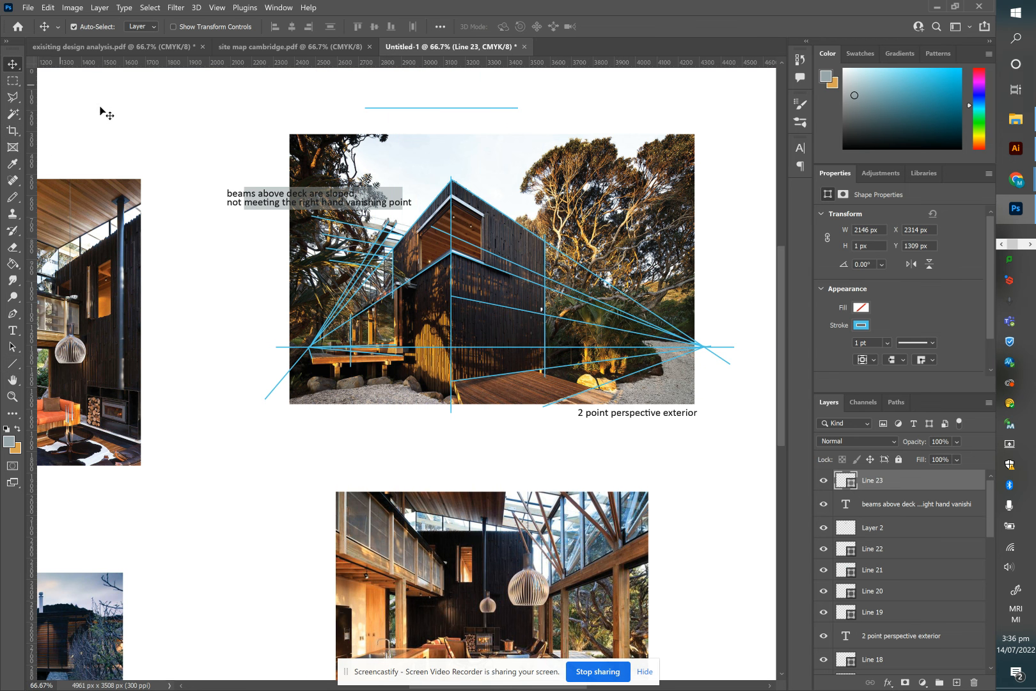
click(270, 117)
scroll(265, 275, right, 2)
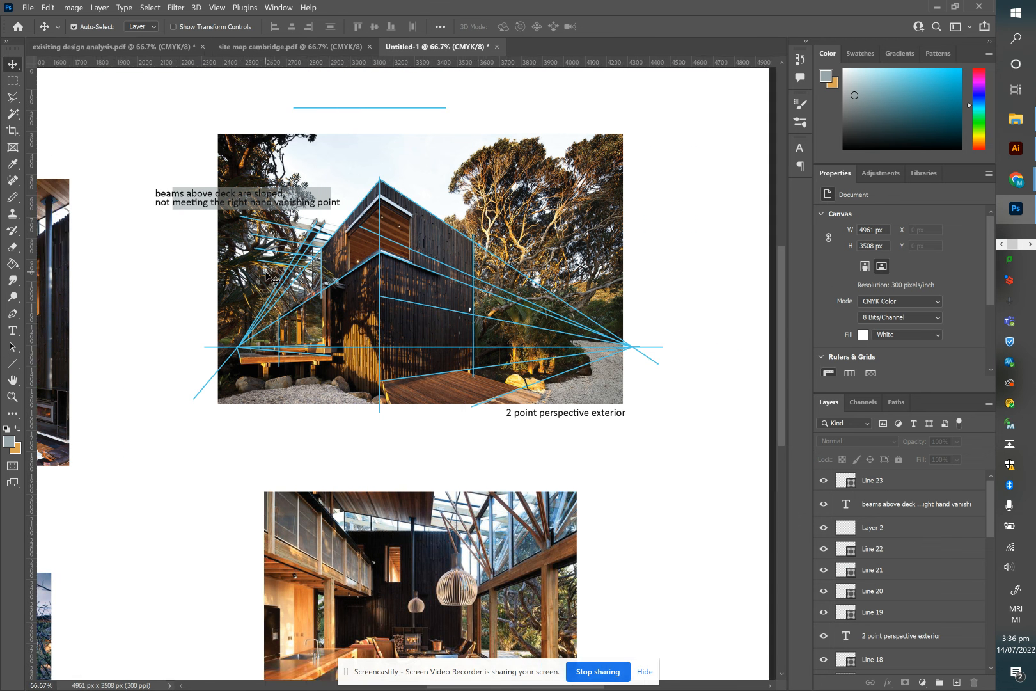
scroll(265, 275, left, 4)
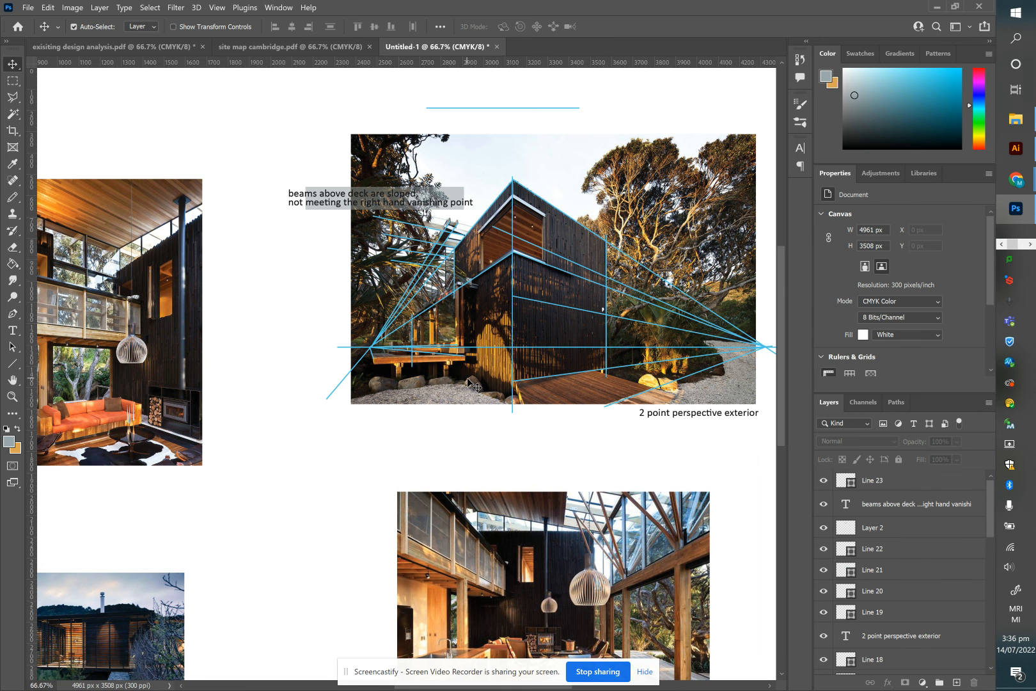
scroll(473, 383, right, 4)
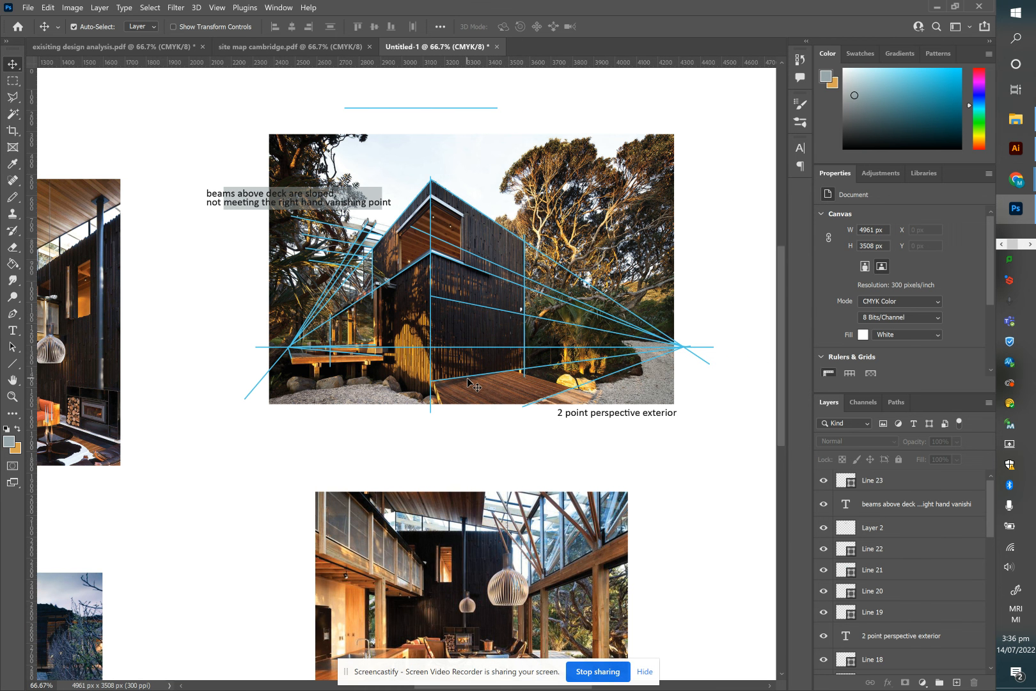